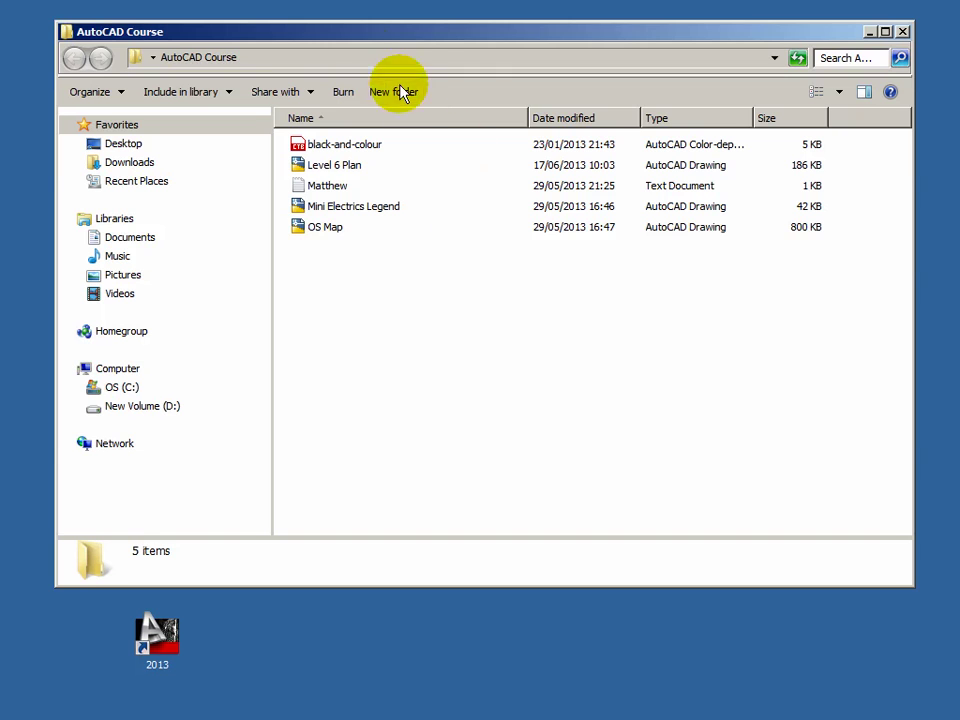
drag(404, 40, 398, 46)
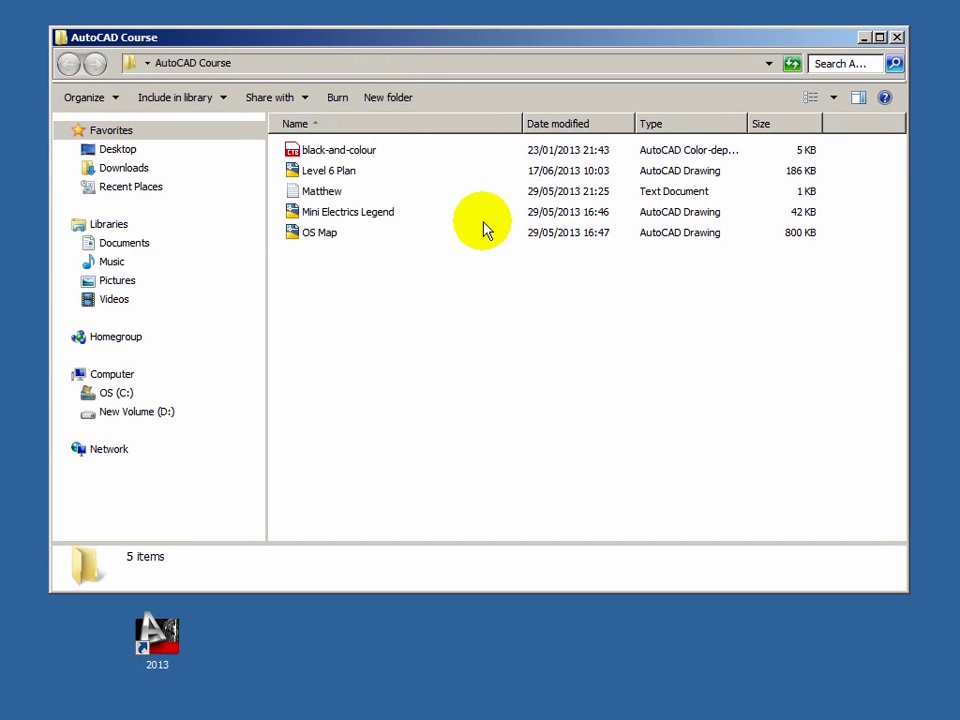
mouse_move(486, 224)
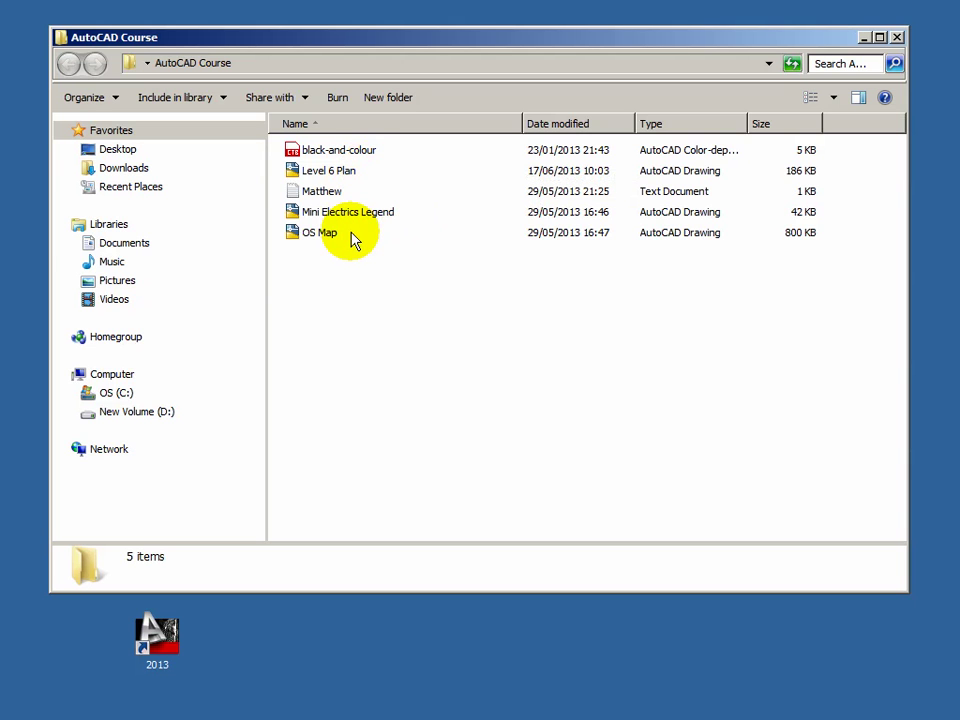
mouse_move(352, 240)
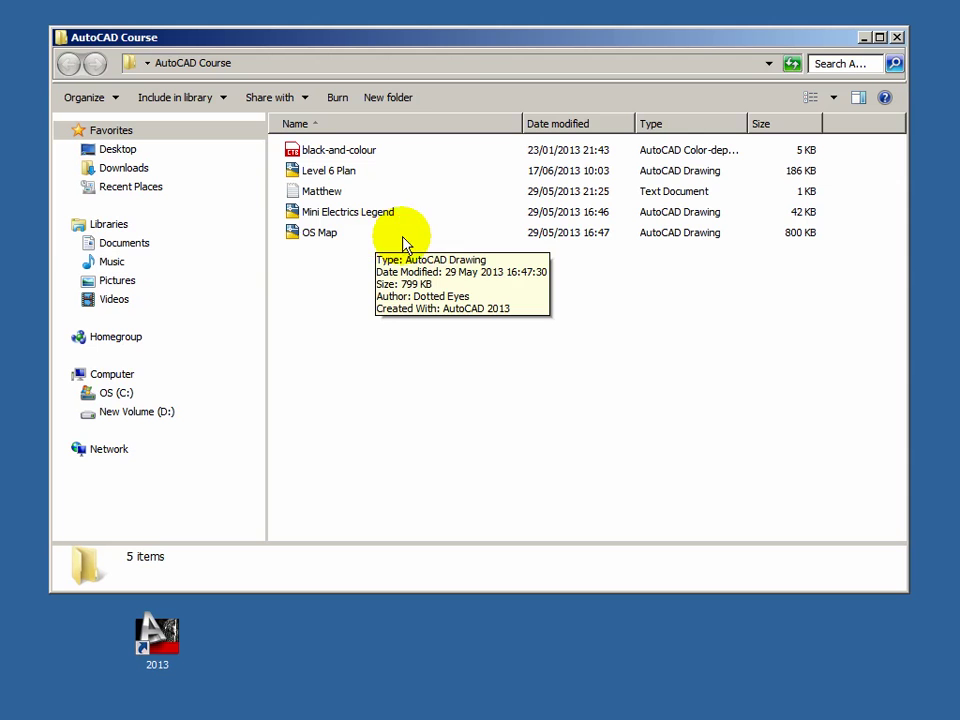
drag(449, 47, 447, 51)
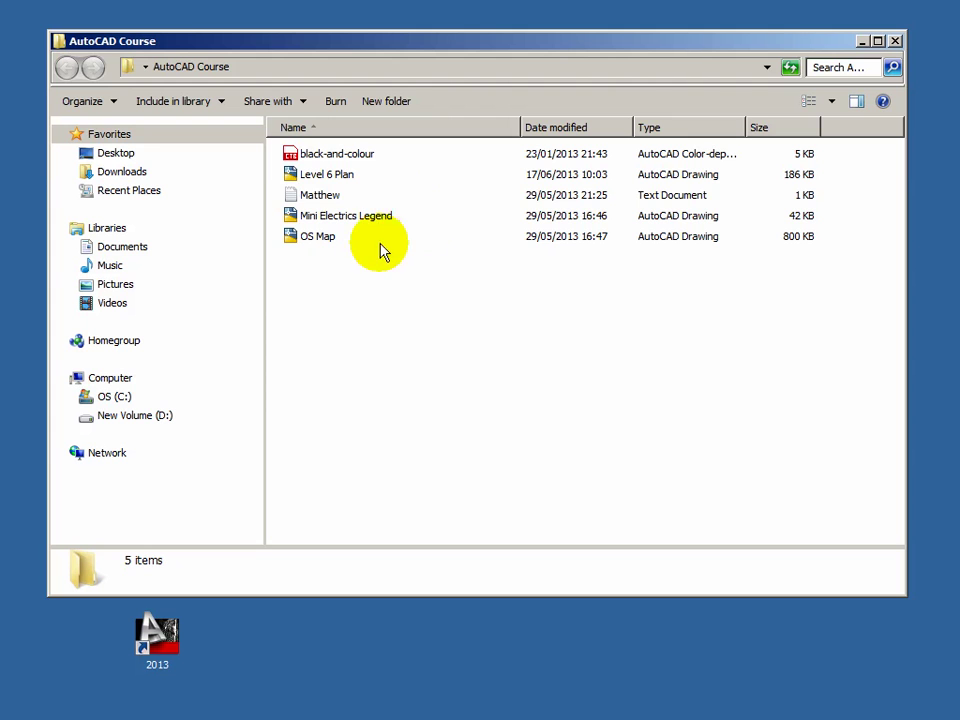
mouse_move(298, 162)
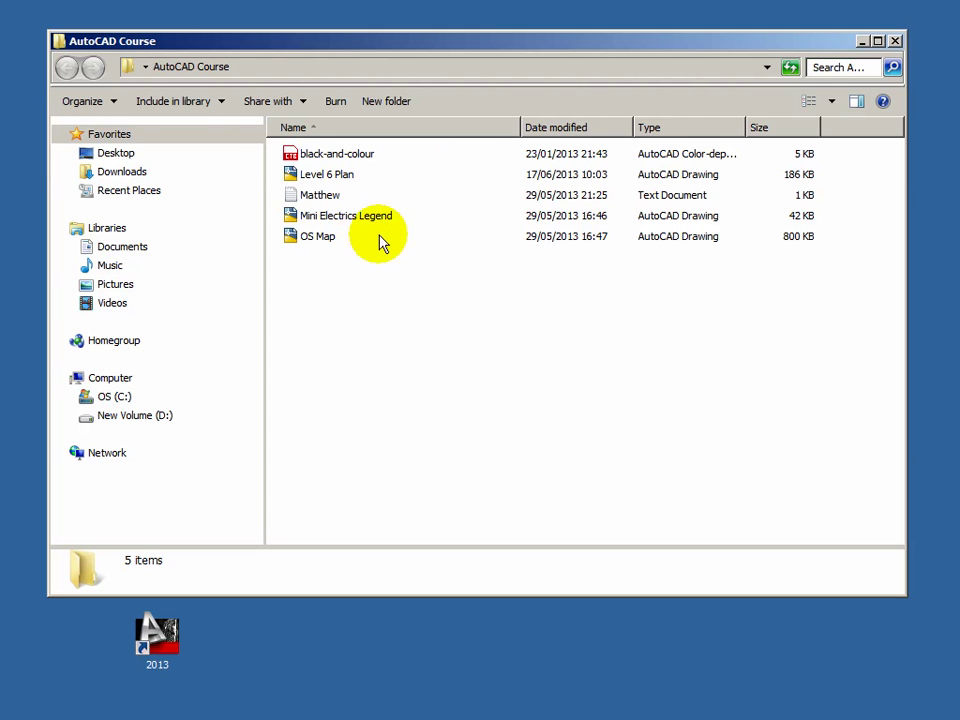
Change the folder options to show hidden files, folders and drives and to display extensions for known file types
click(114, 104)
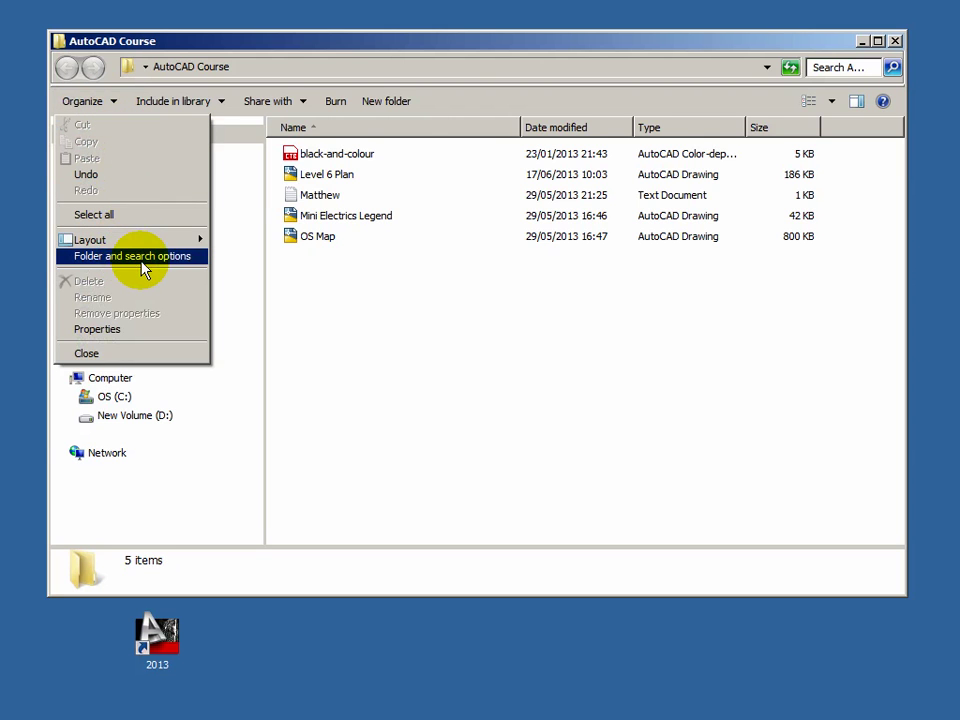
click(127, 258)
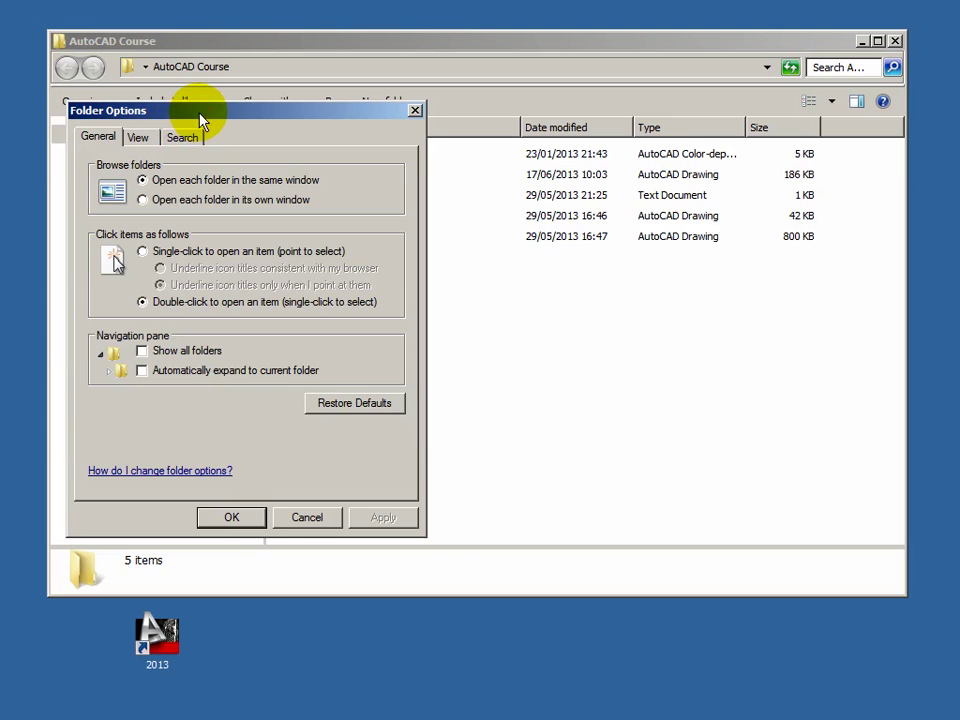
drag(200, 120, 234, 117)
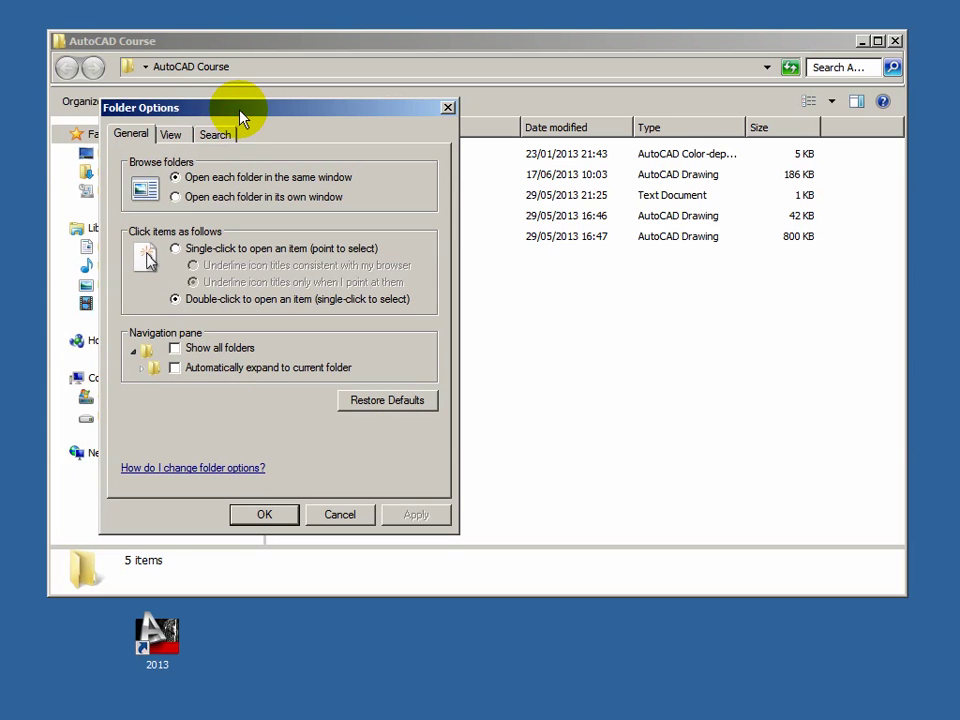
click(172, 137)
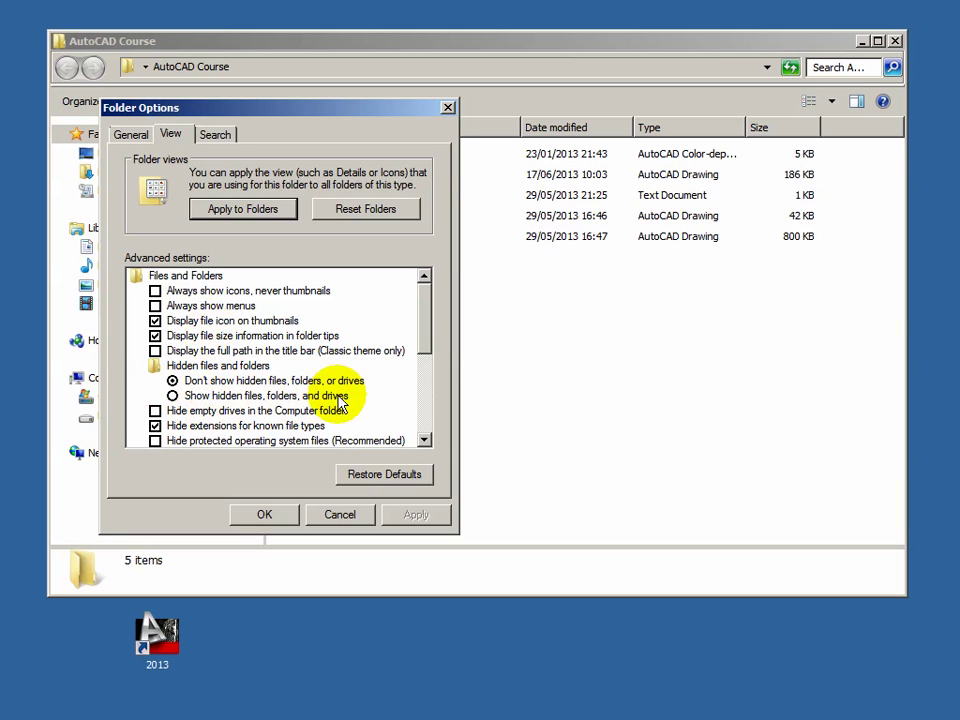
click(171, 396)
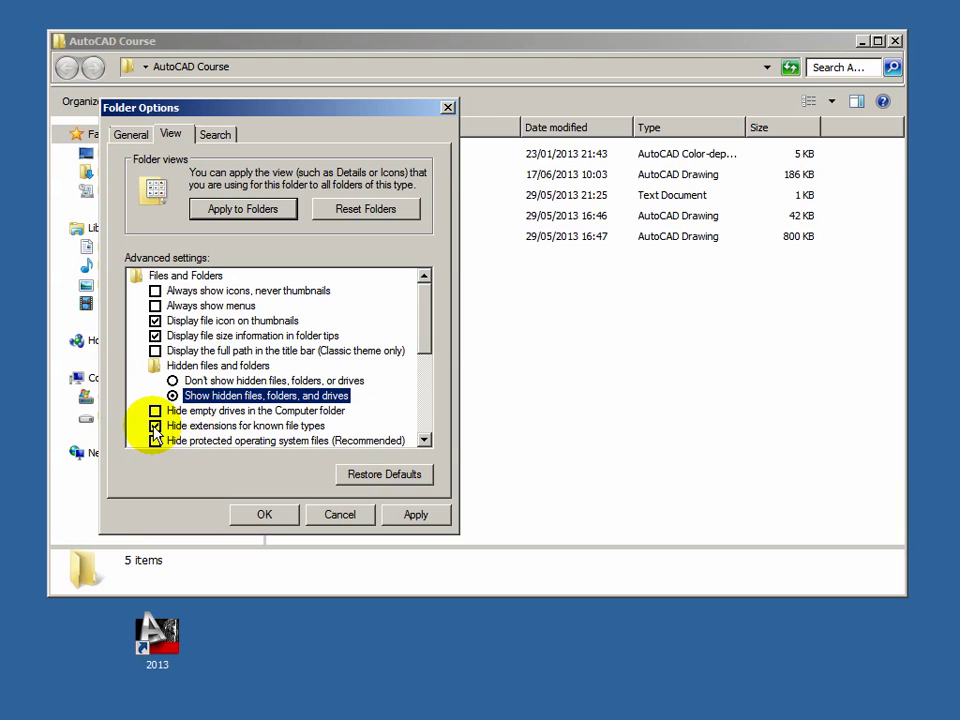
click(155, 427)
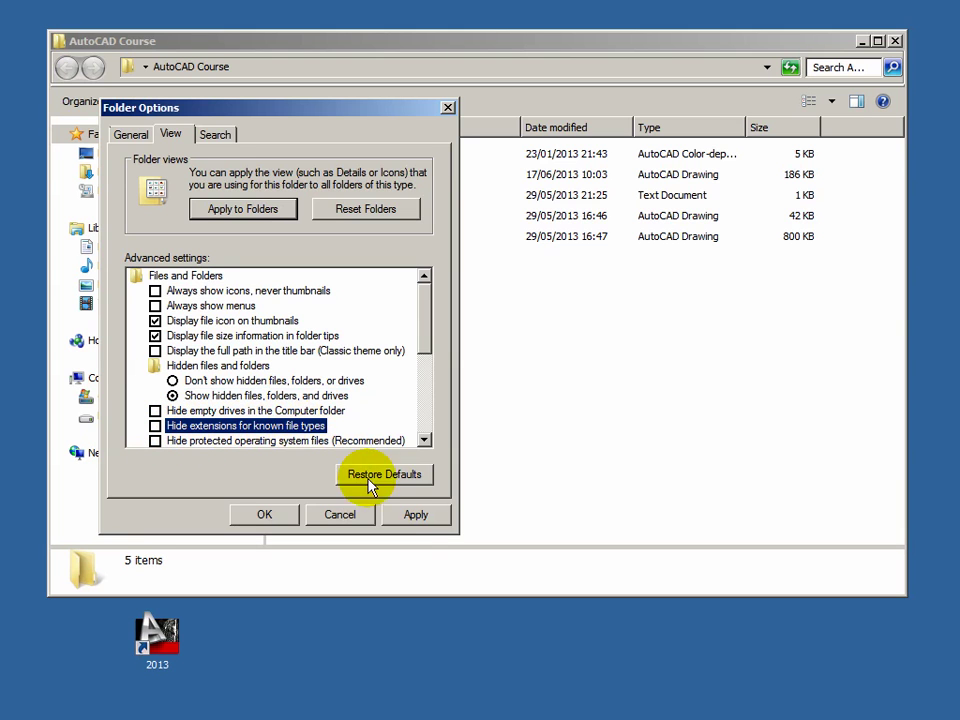
click(424, 515)
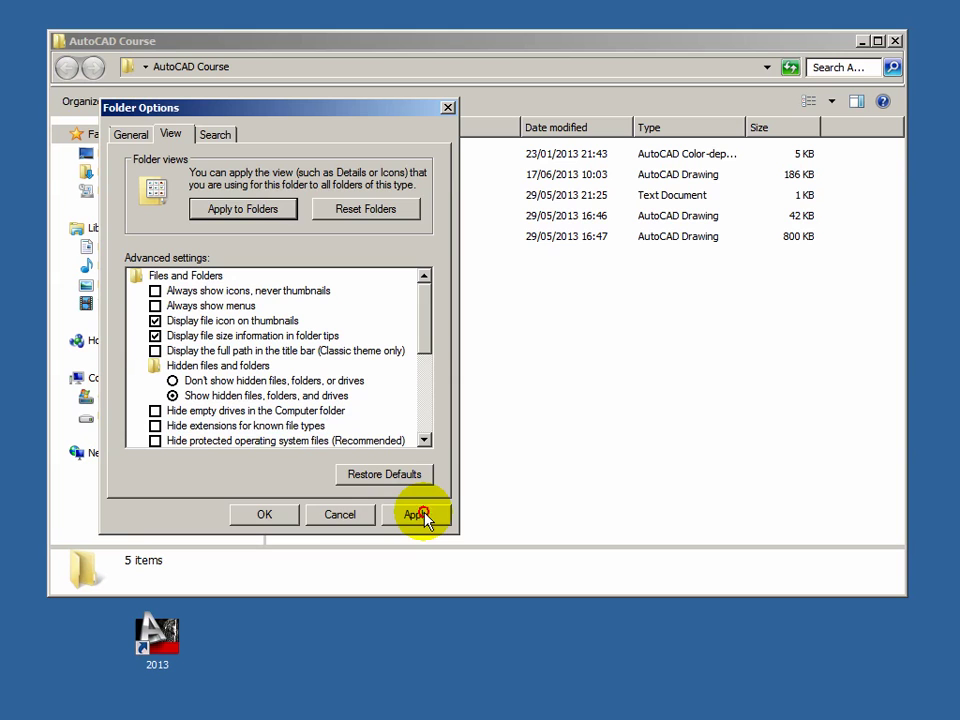
click(265, 515)
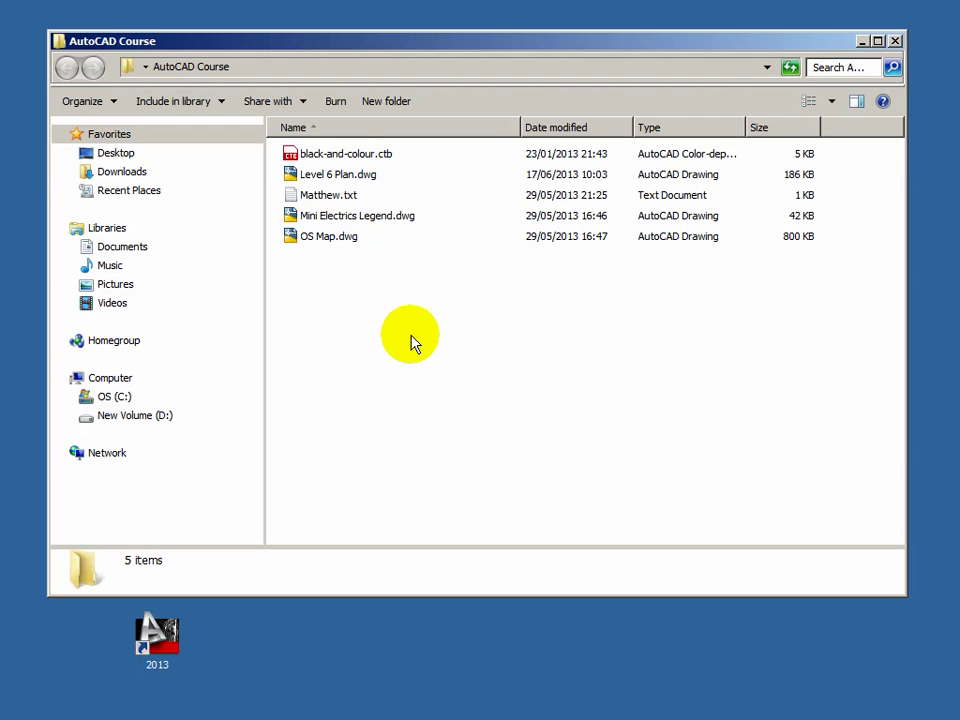
Launch AutoCAD 2013 from the desktop
double_click(165, 640)
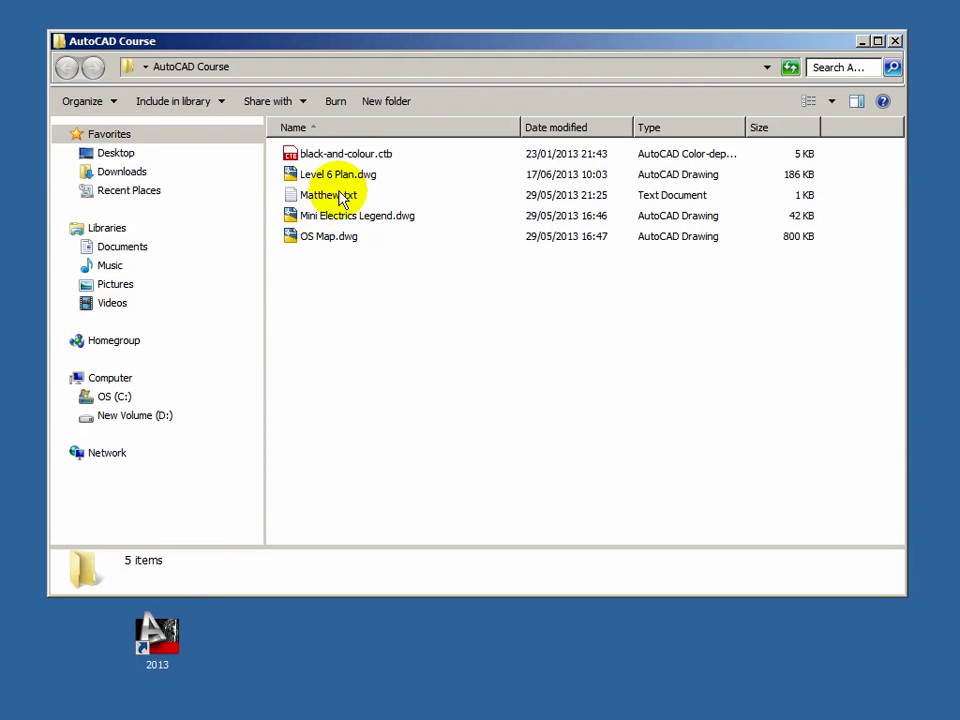
double_click(157, 637)
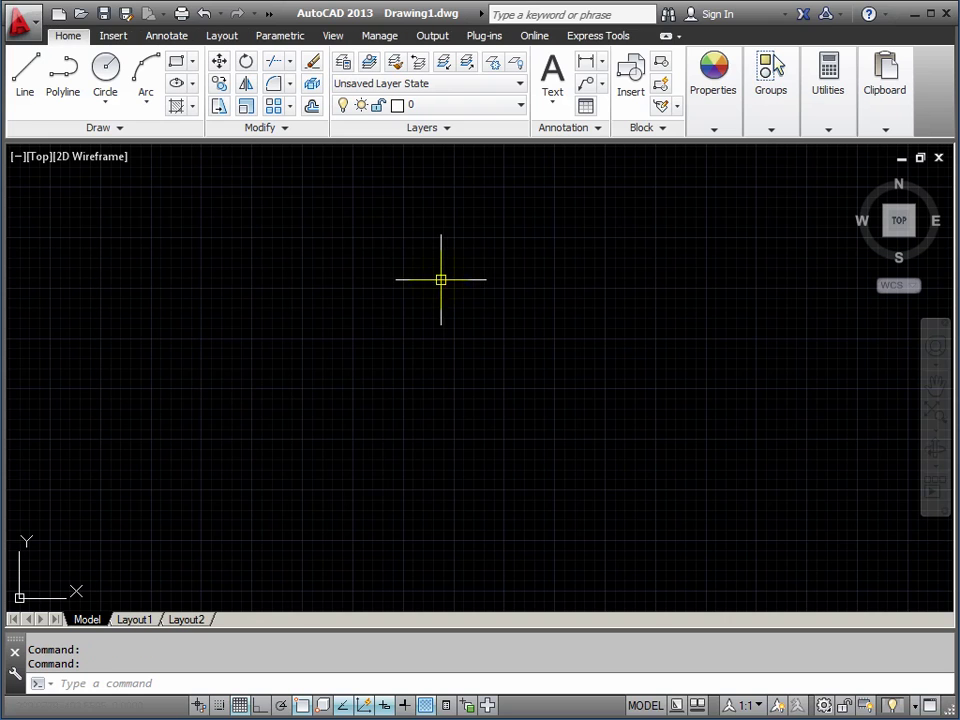
Examine the temporary files in the CAD Recover folder on drive D and return to the blank drawing
click(532, 490)
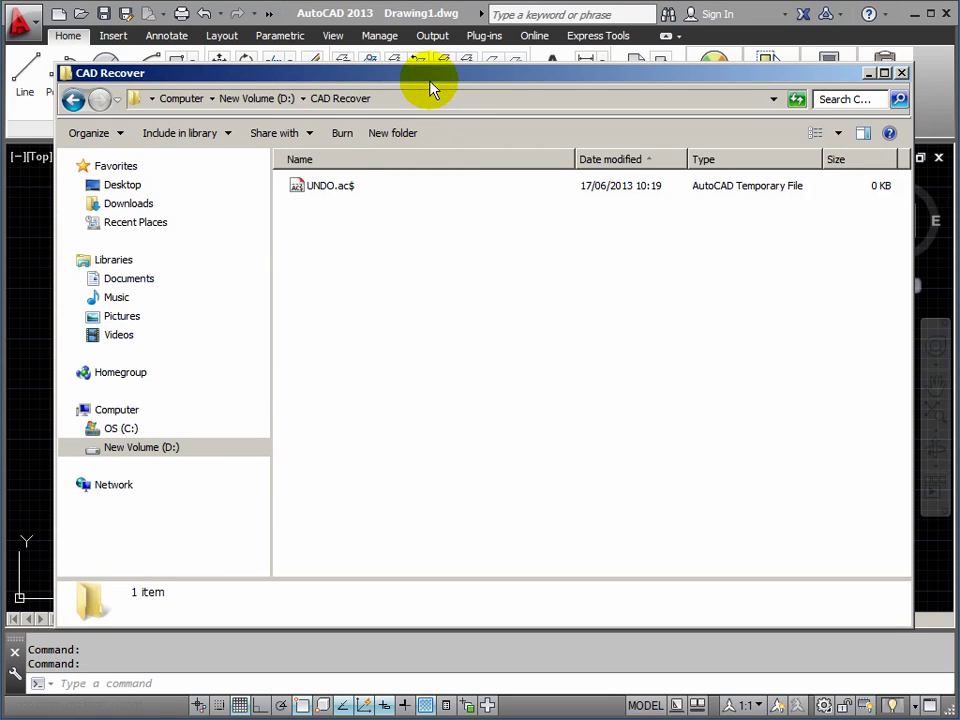
drag(430, 80, 433, 63)
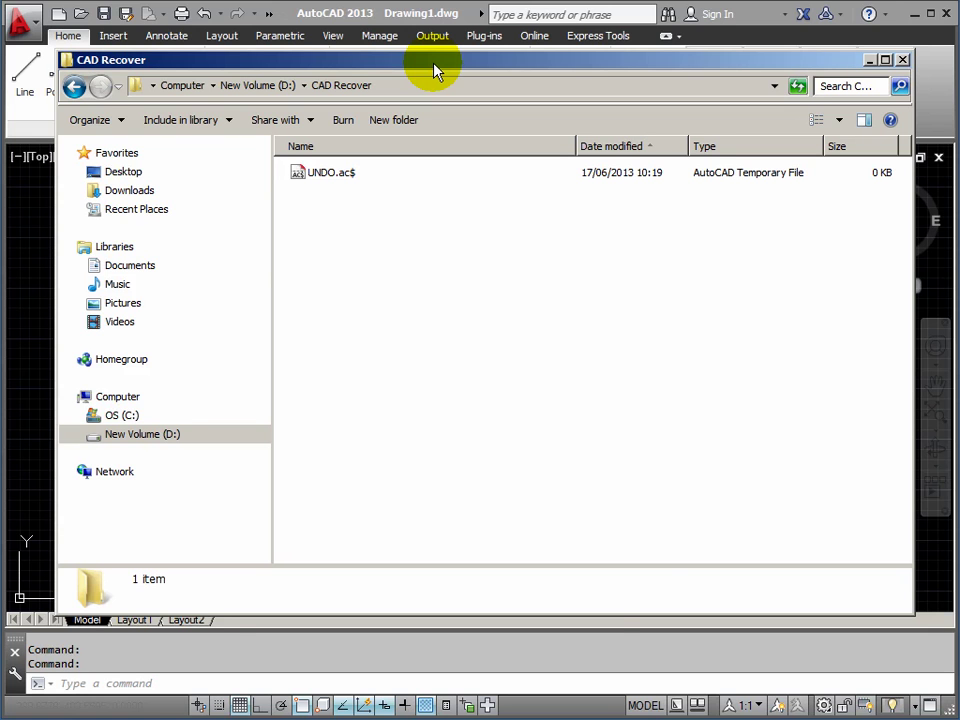
drag(441, 68, 443, 61)
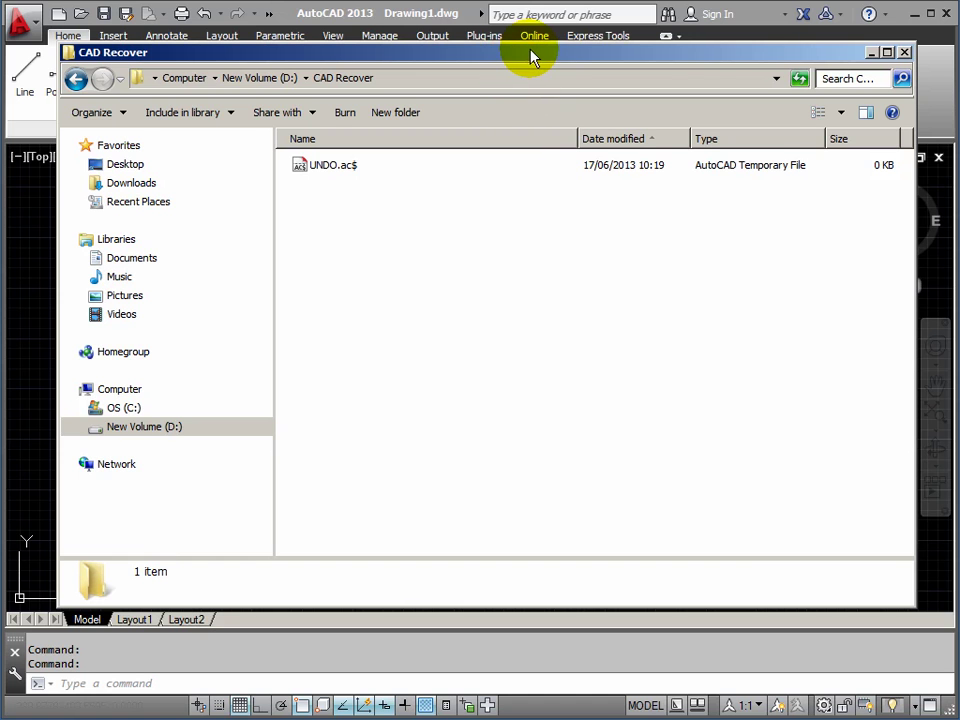
click(871, 52)
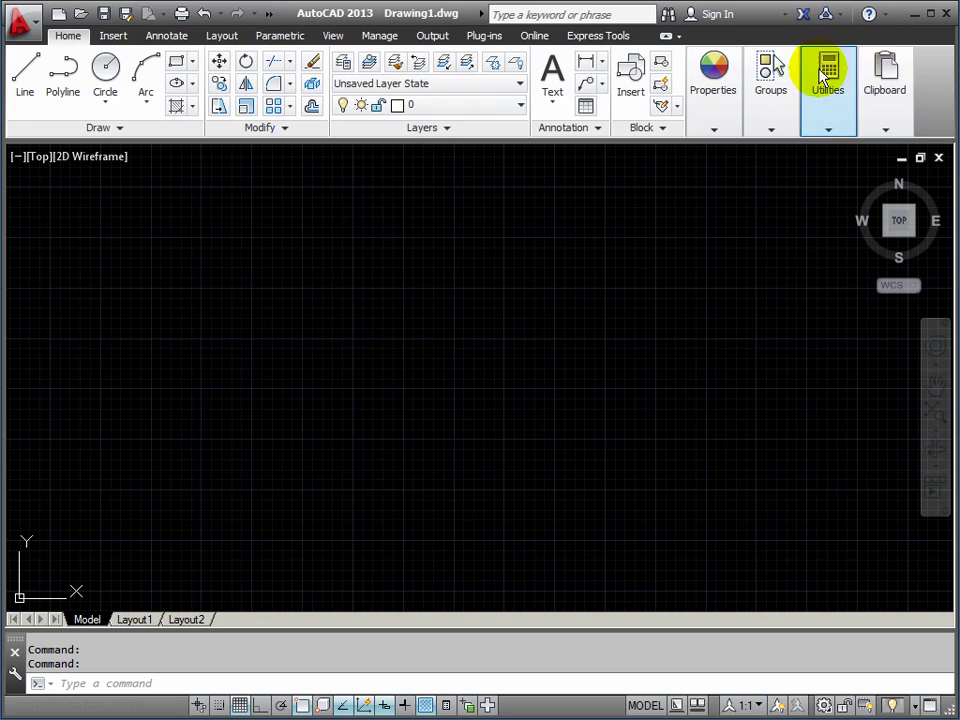
click(30, 32)
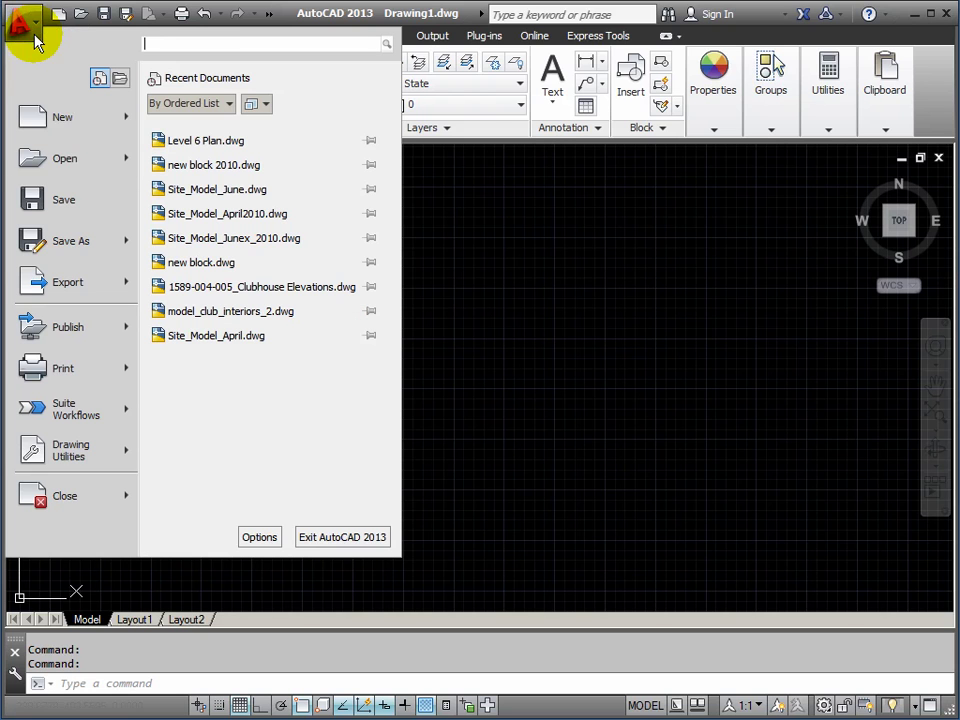
mouse_move(47, 160)
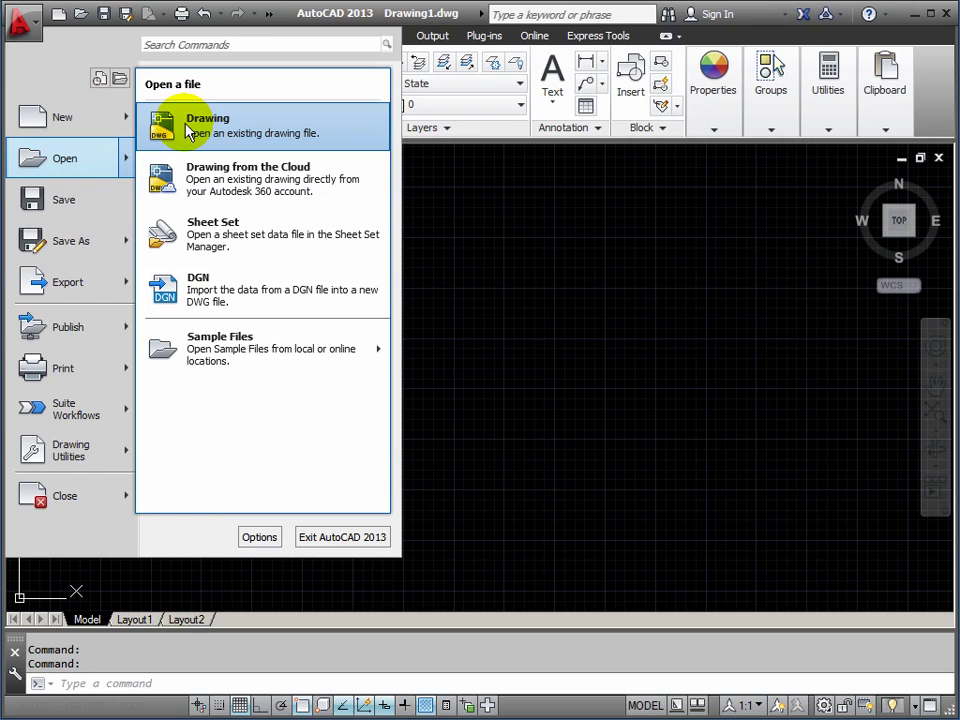
click(180, 682)
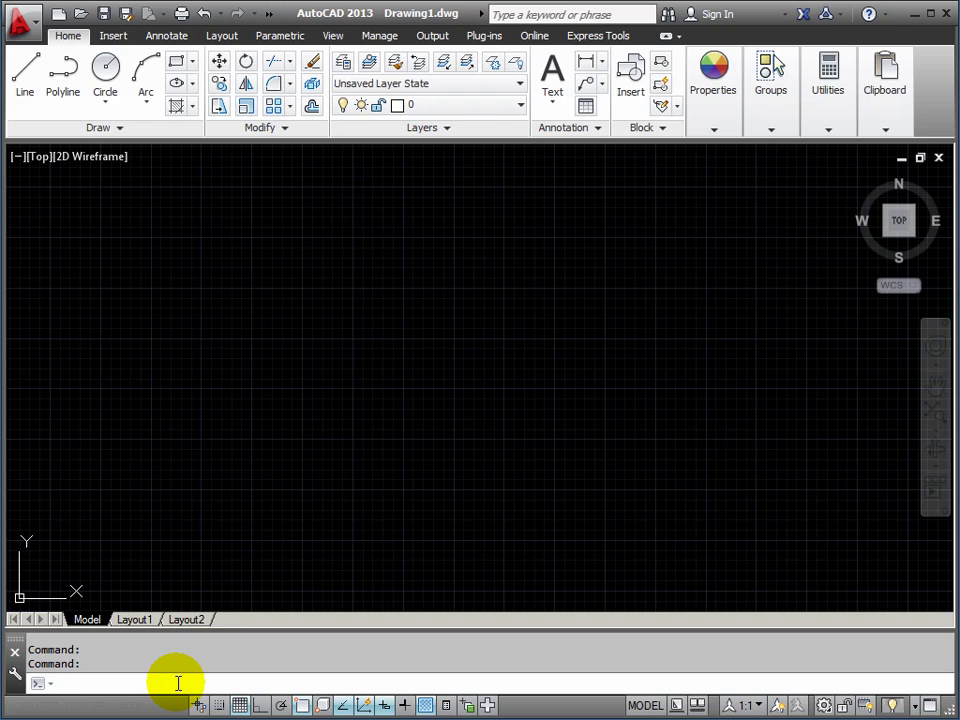
Float and narrow the command line over the drawing area and dock it again beneath the drawing
mouse_move(15, 648)
mouse_down()
mouse_move(26, 634)
mouse_move(159, 585)
mouse_move(141, 588)
mouse_up()
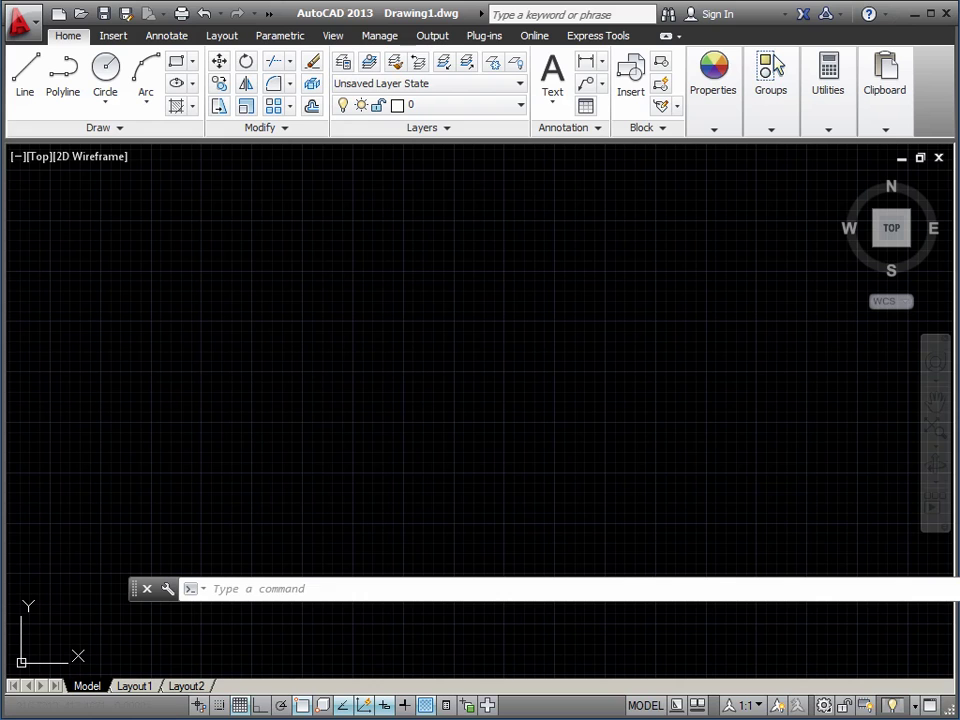
drag(955, 588, 782, 586)
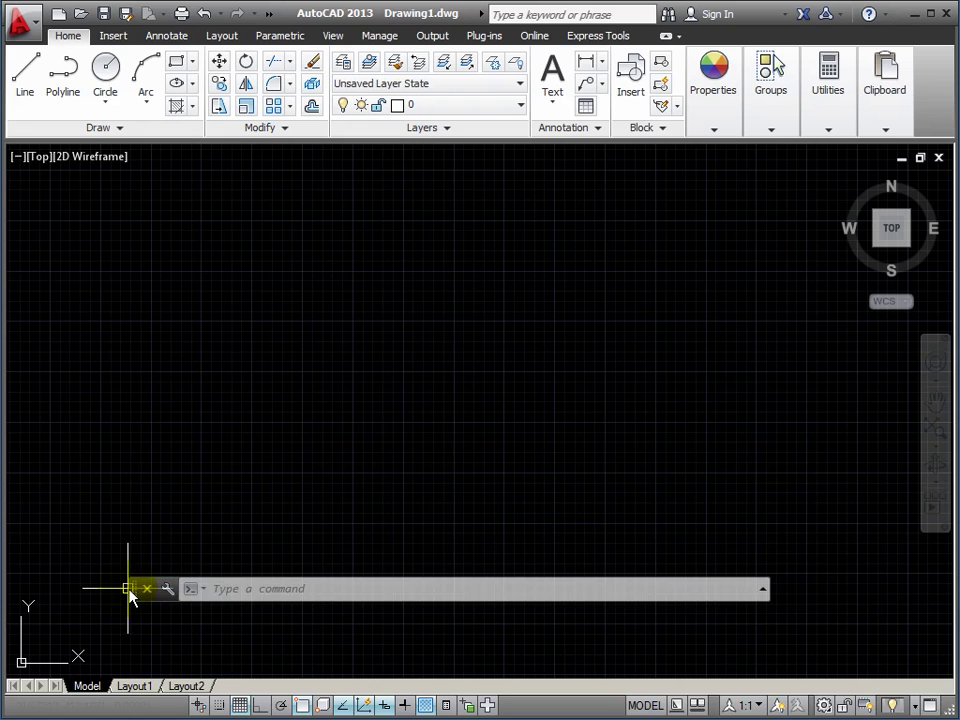
drag(137, 595, 154, 658)
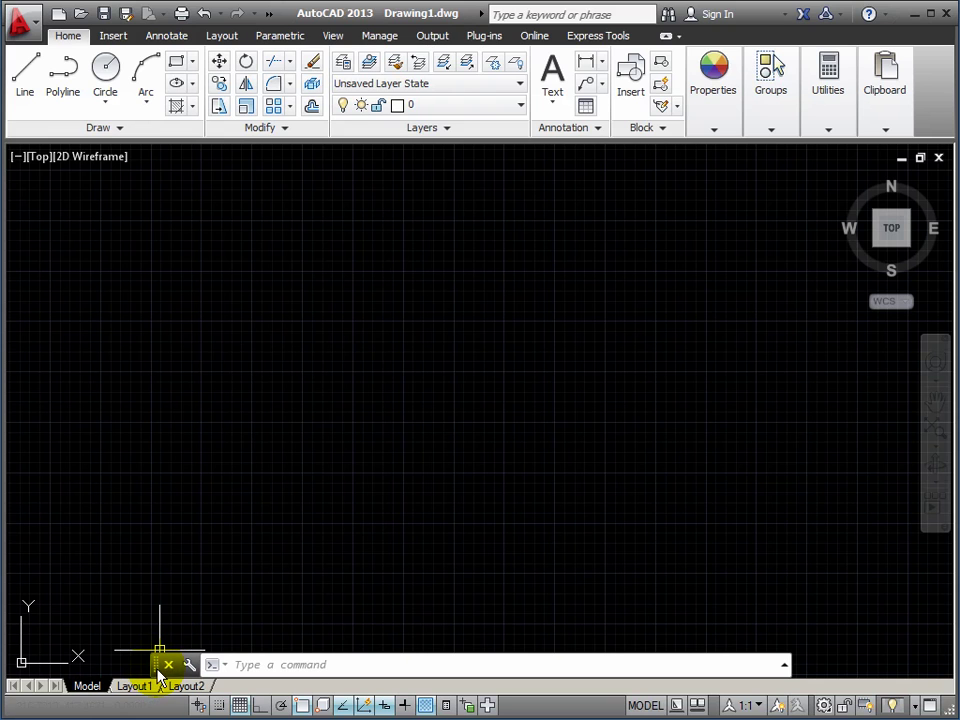
mouse_move(160, 668)
mouse_down()
mouse_move(171, 617)
mouse_move(216, 598)
mouse_move(200, 607)
mouse_move(197, 583)
mouse_move(193, 606)
mouse_move(176, 589)
mouse_move(204, 600)
mouse_move(199, 665)
mouse_move(182, 681)
mouse_move(206, 664)
mouse_move(197, 686)
mouse_move(210, 666)
mouse_move(211, 684)
mouse_up()
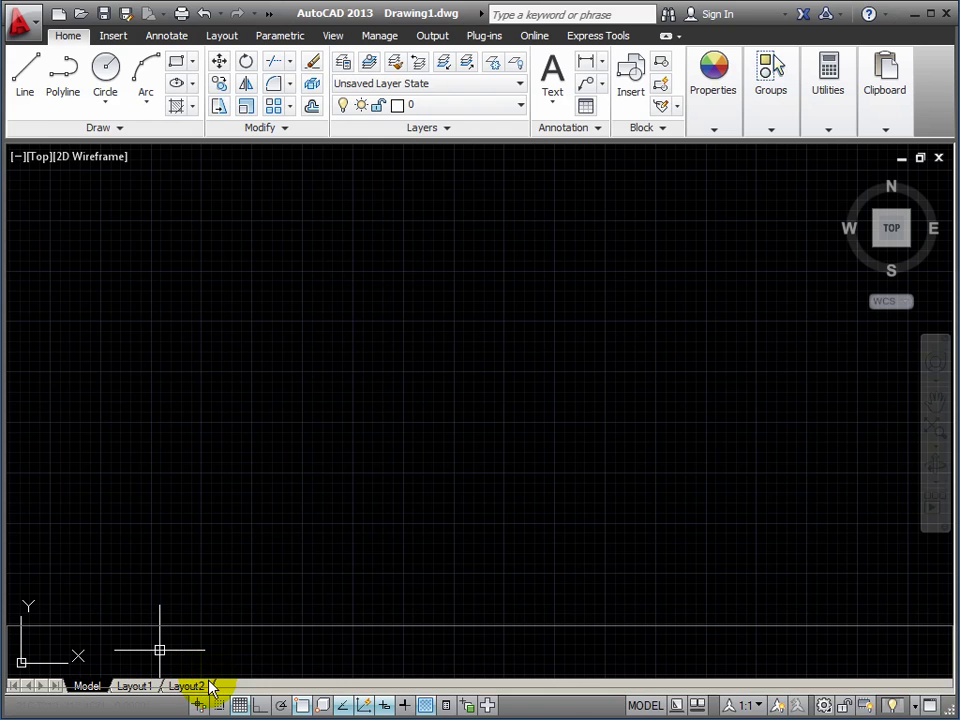
drag(211, 686, 212, 686)
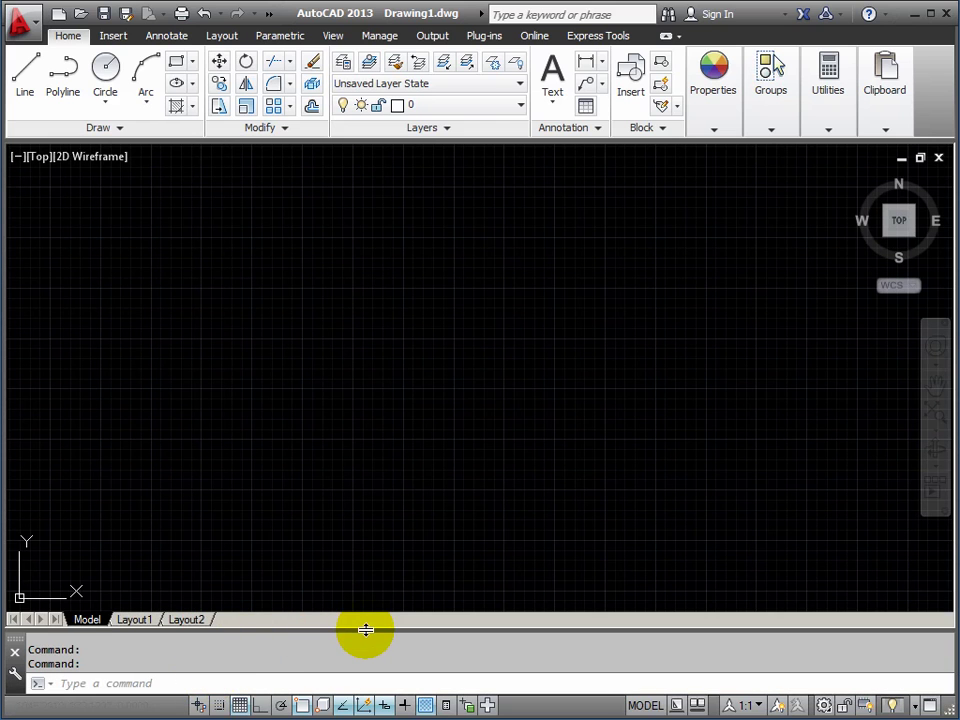
Enlarge the docked command window to show three lines of command history
drag(348, 630, 350, 611)
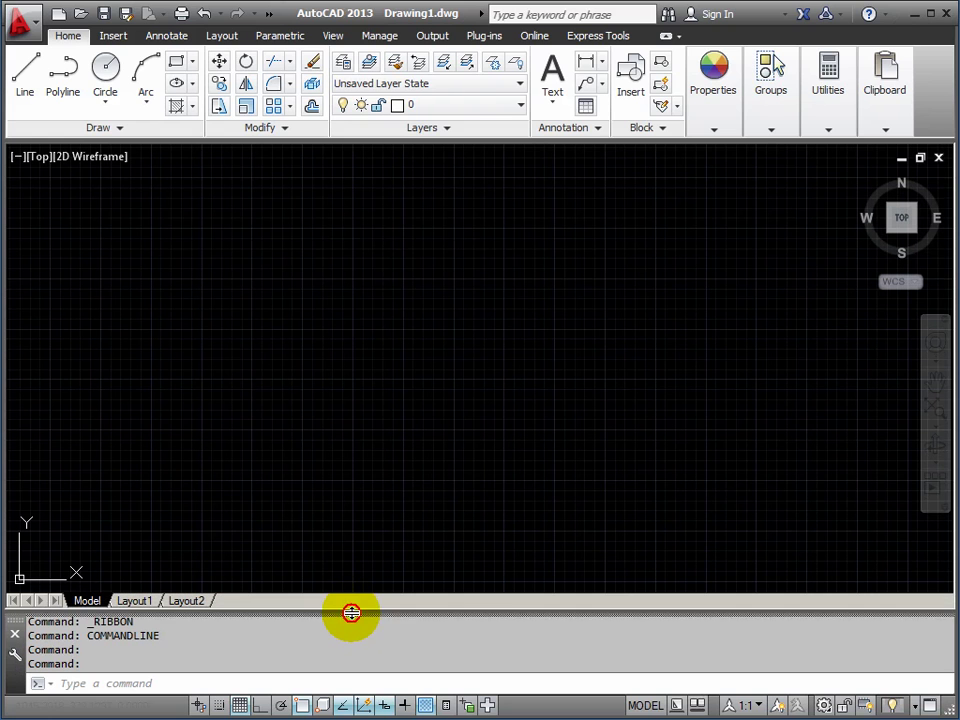
drag(352, 615, 351, 617)
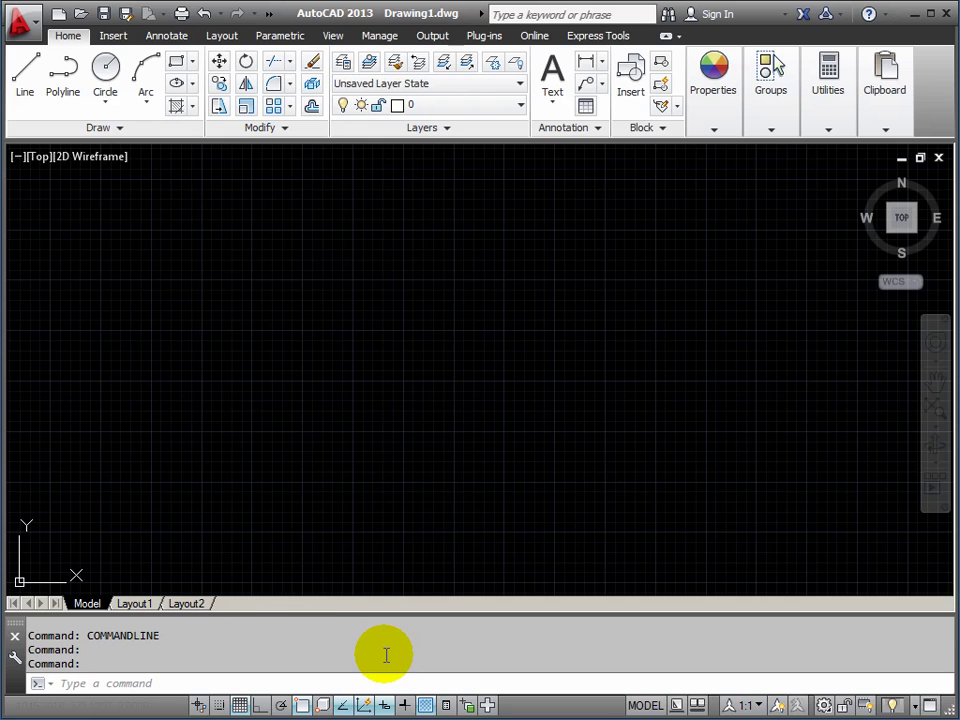
Open the drawing Level 6 Plan.dwg from the AutoCAD Course folder
click(82, 16)
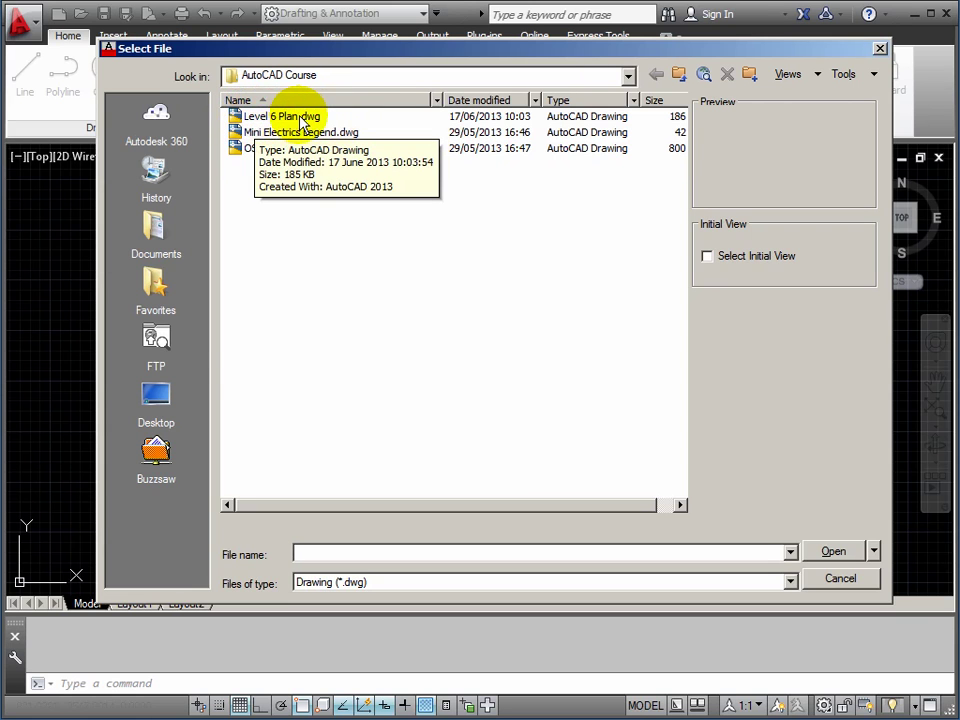
click(238, 118)
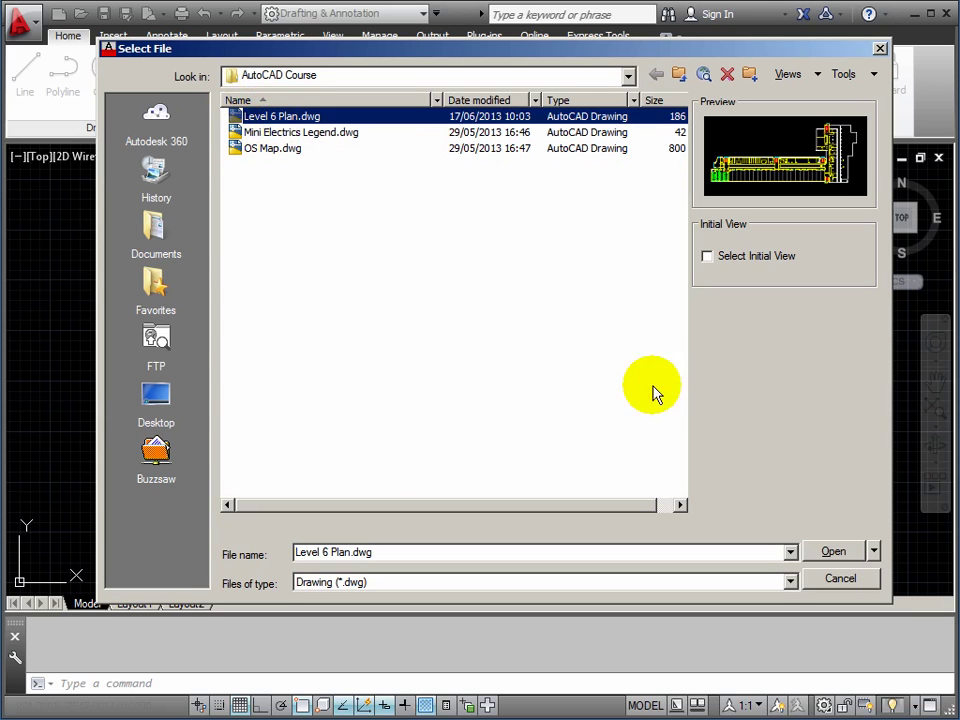
click(834, 553)
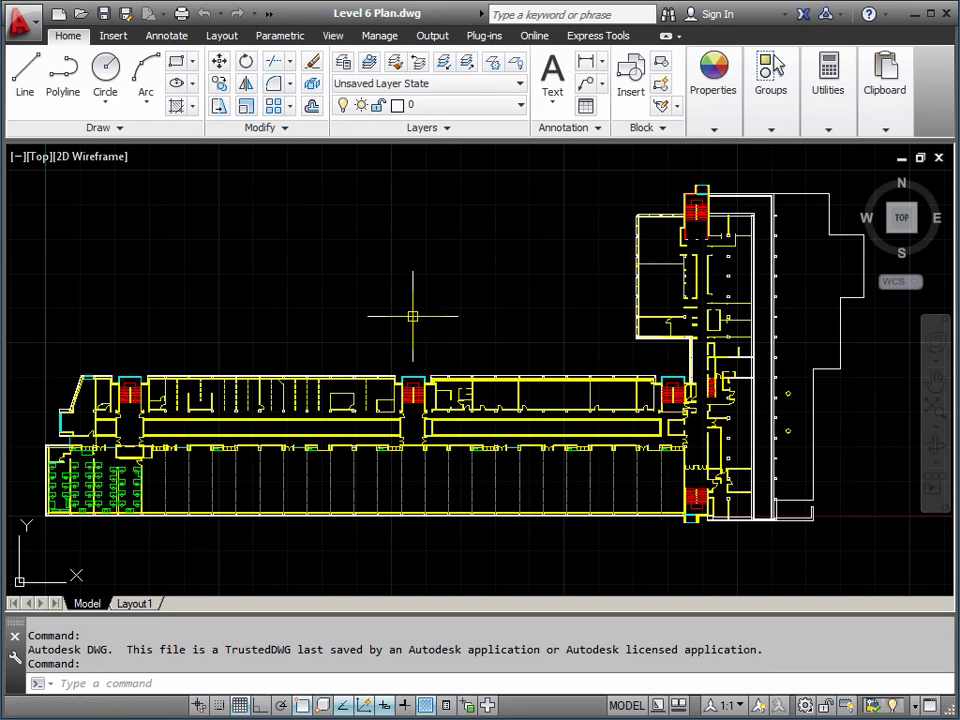
middle_drag(399, 302, 403, 313)
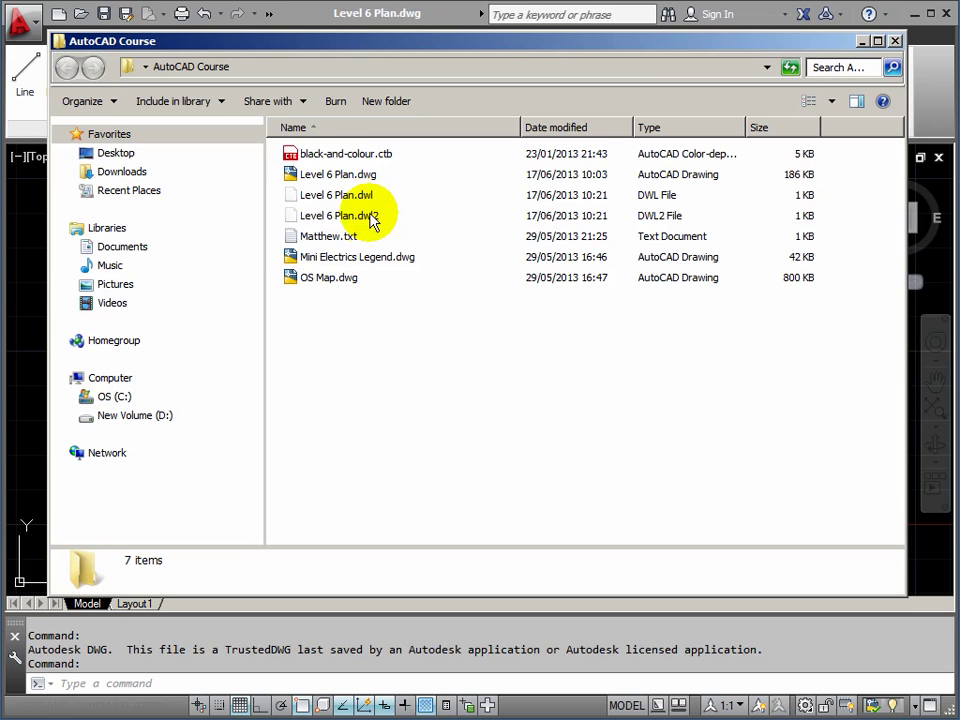
Check the AutoCAD Course and CAD Recover folders for files created by opening the drawing
mouse_move(378, 224)
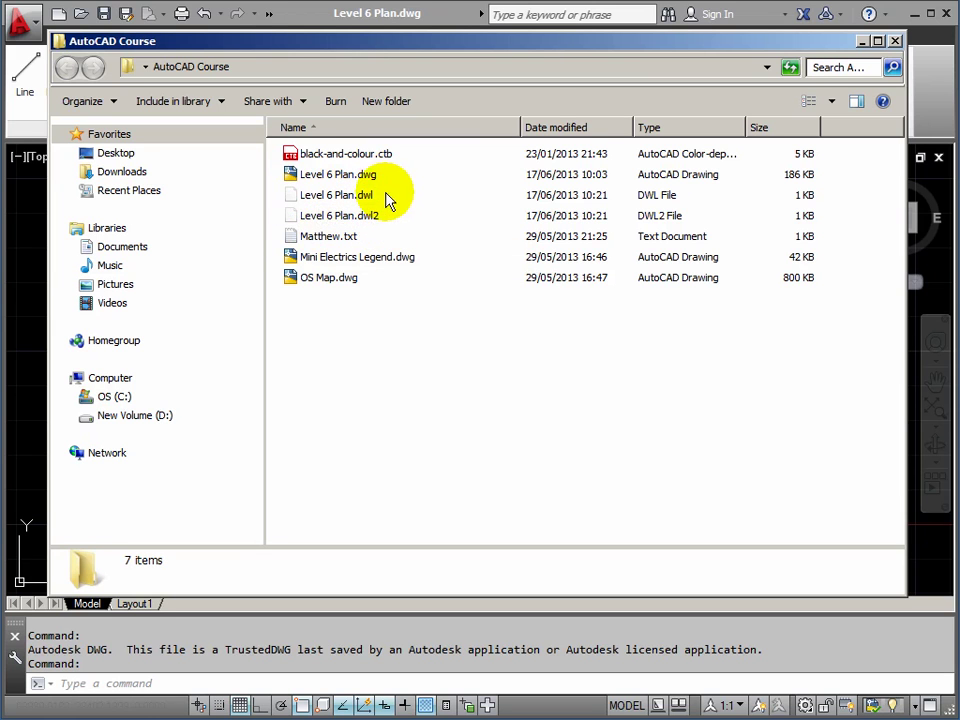
mouse_move(284, 196)
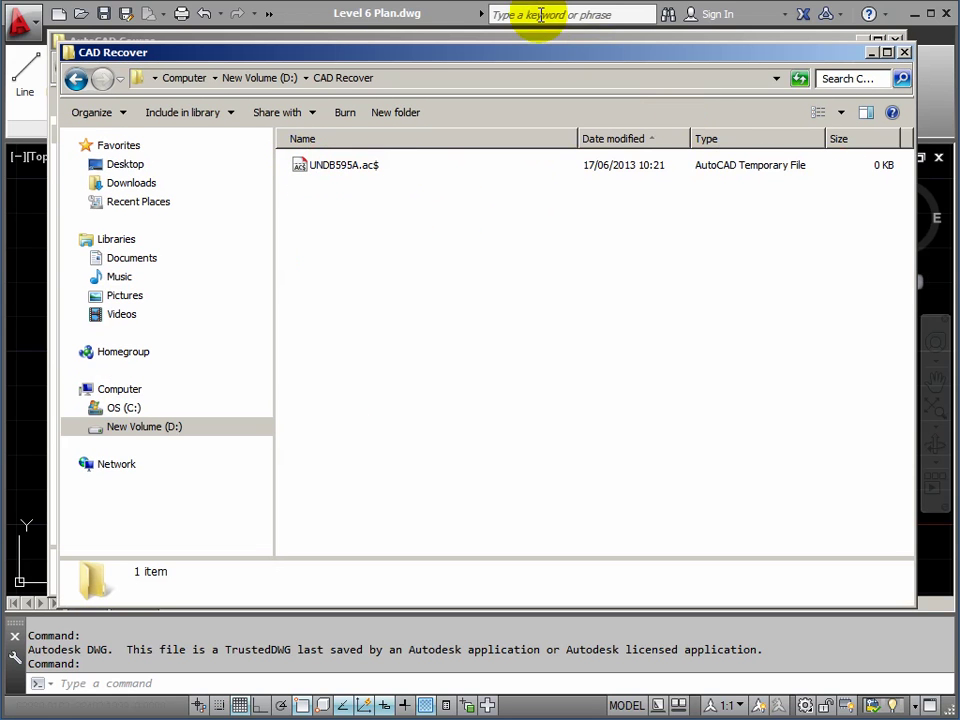
Return to AutoCAD and look up the automatic save file location and the temporary drawing file location in the program options
click(36, 246)
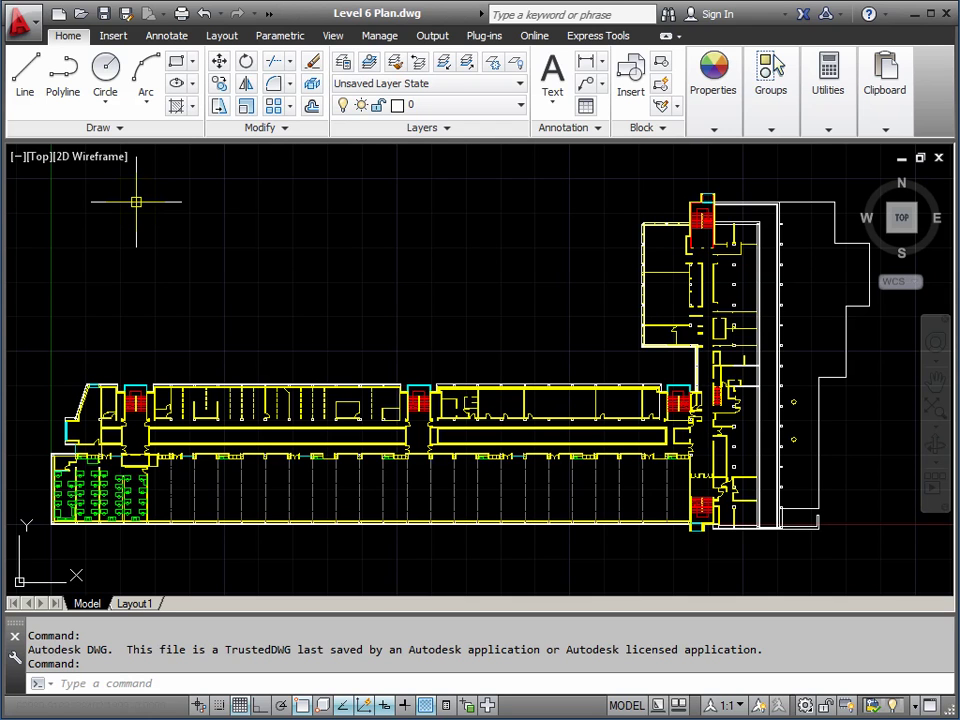
click(33, 30)
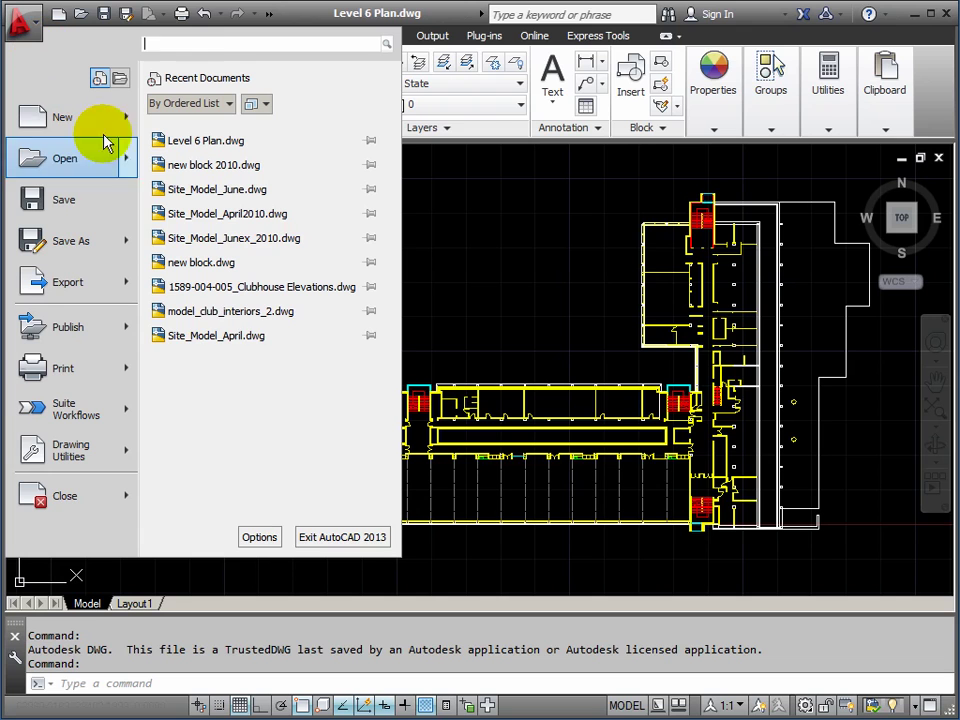
click(259, 538)
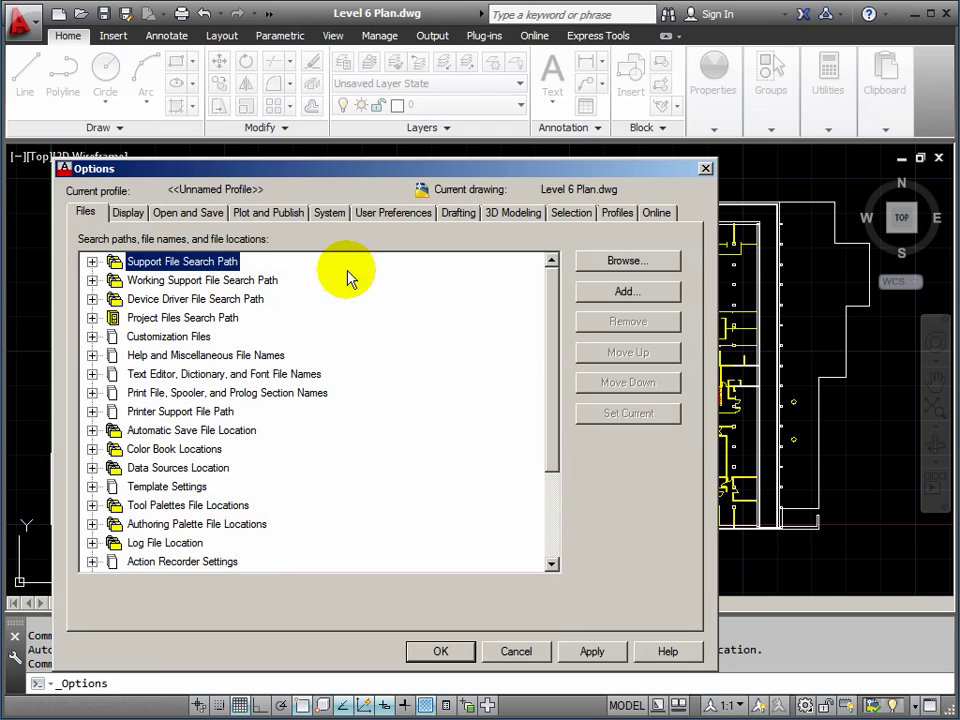
drag(363, 174, 416, 88)
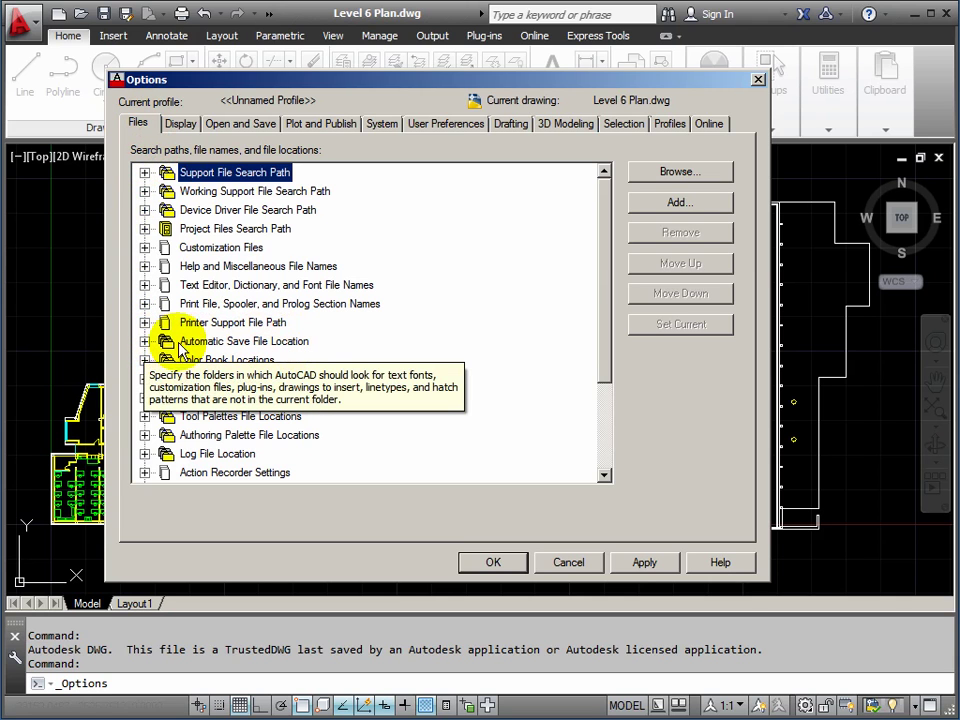
click(145, 341)
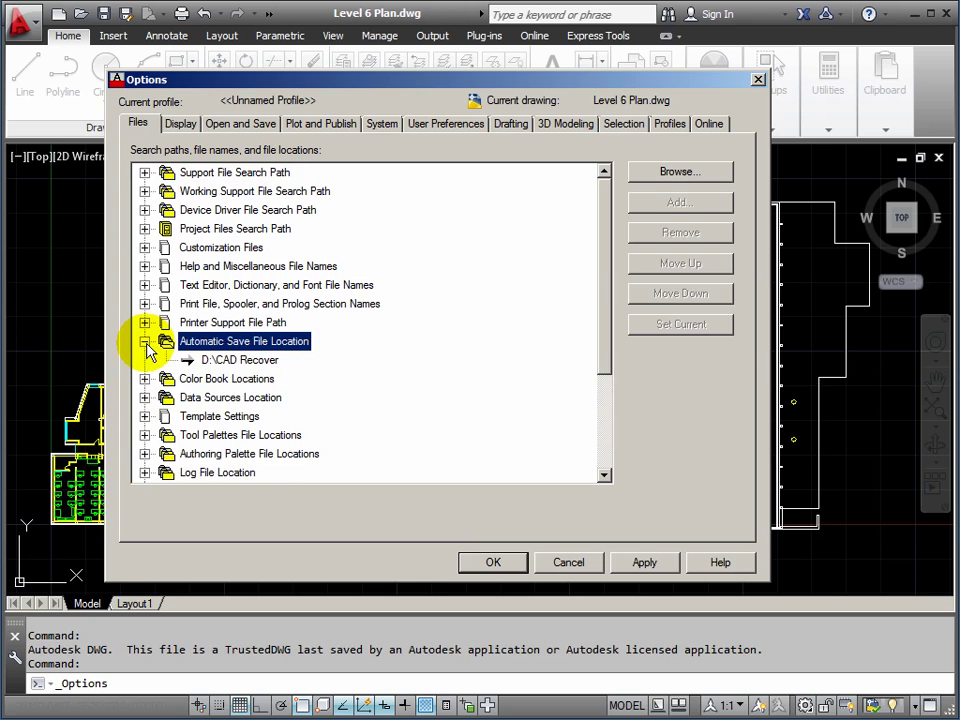
click(255, 368)
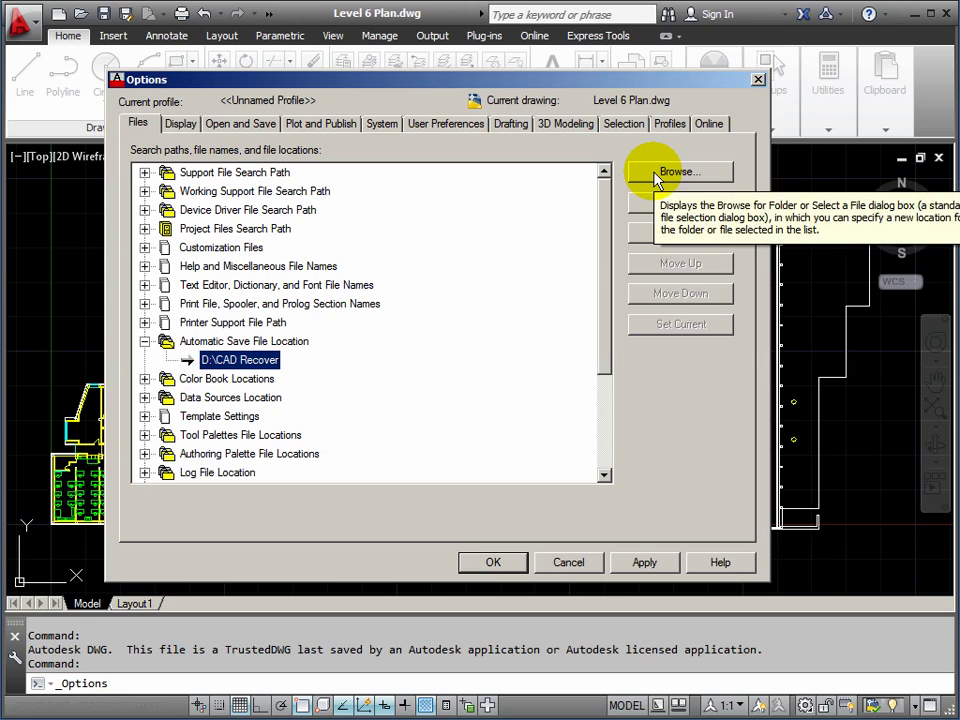
drag(604, 240, 608, 307)
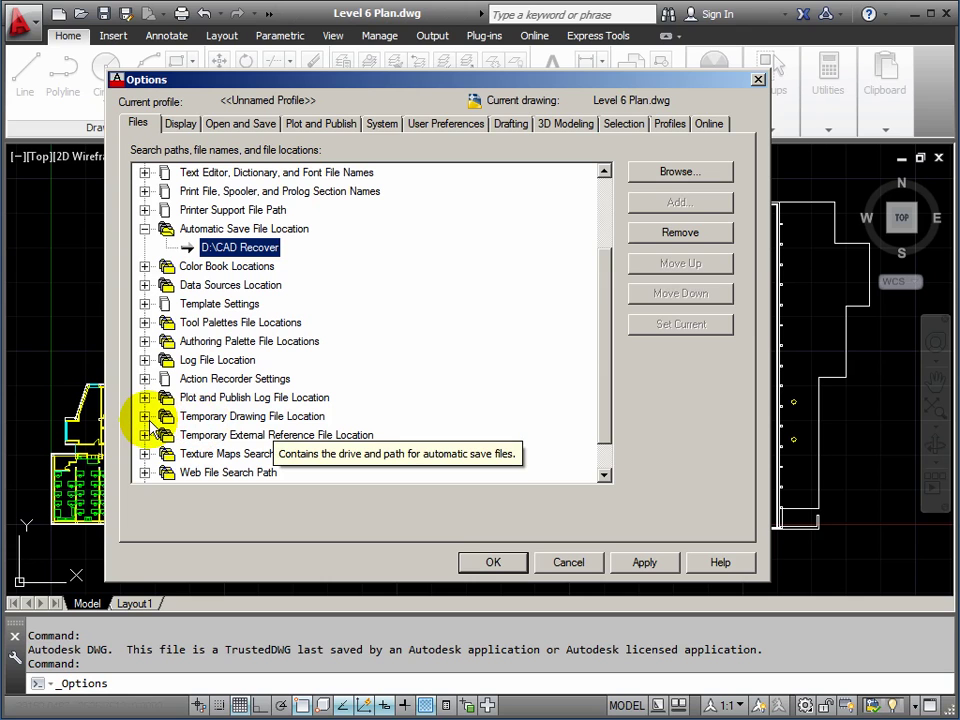
click(146, 417)
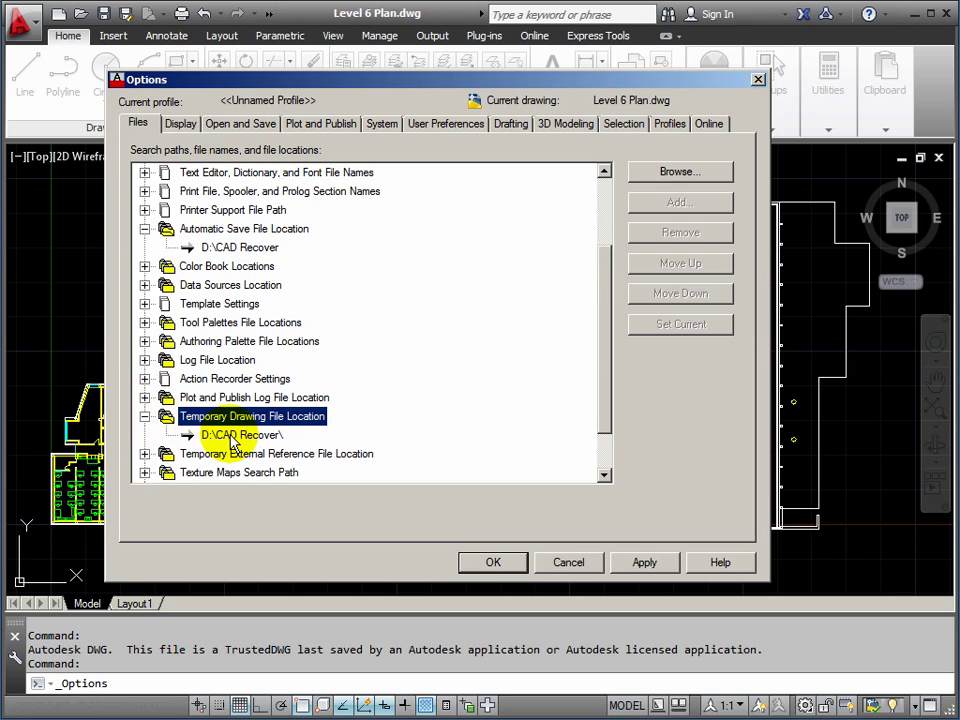
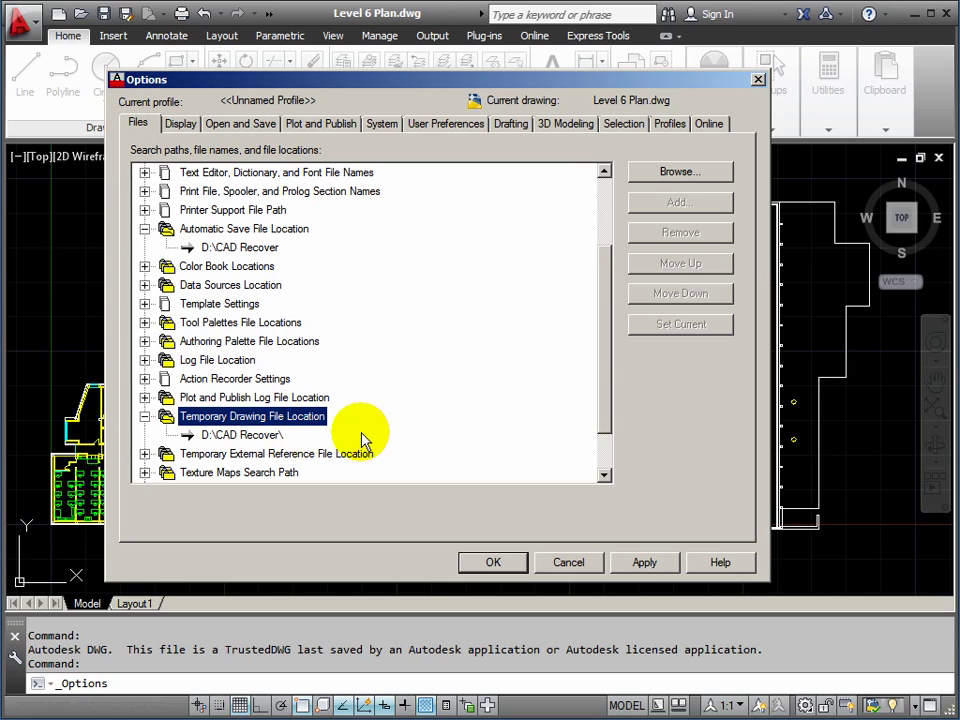
Review the file save and file safety options for automatic saves, backup copies and temporary file extension, and close the options
drag(443, 79, 484, 80)
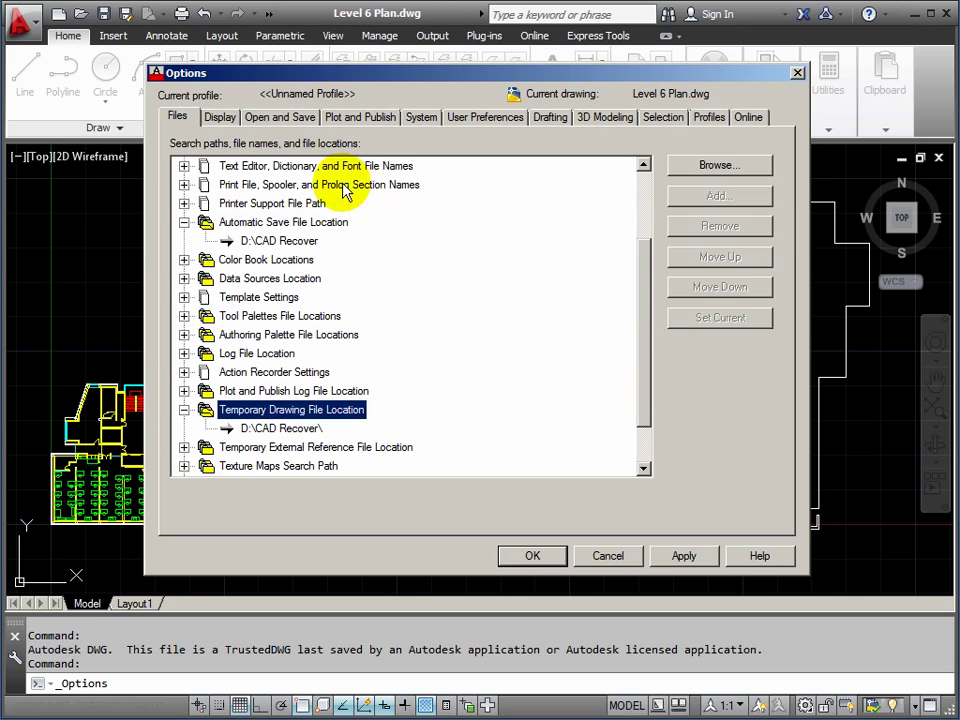
click(281, 118)
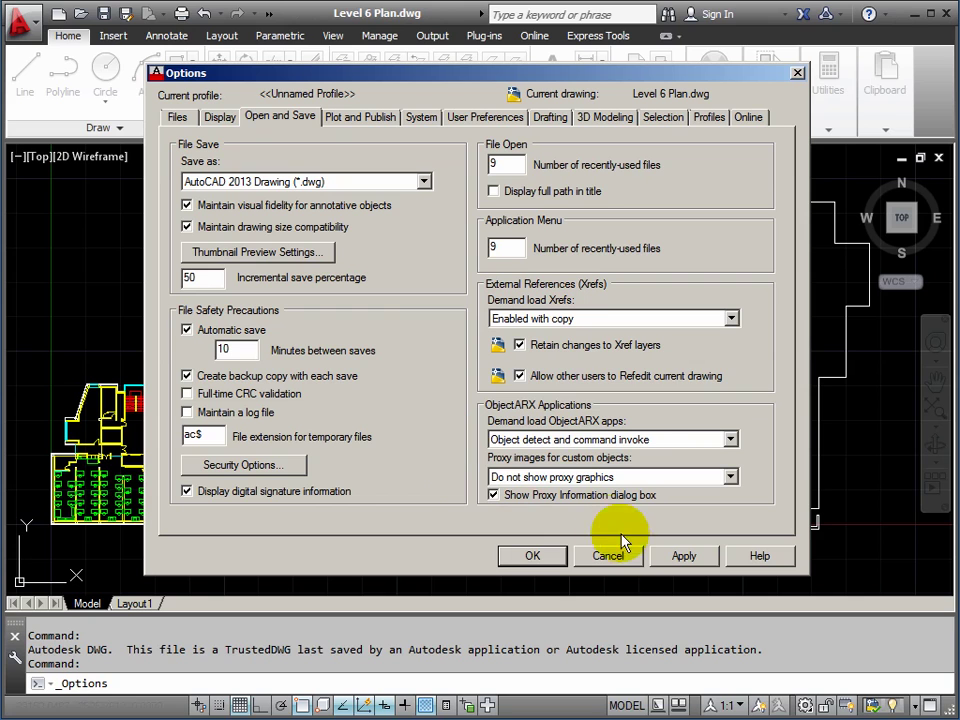
click(680, 557)
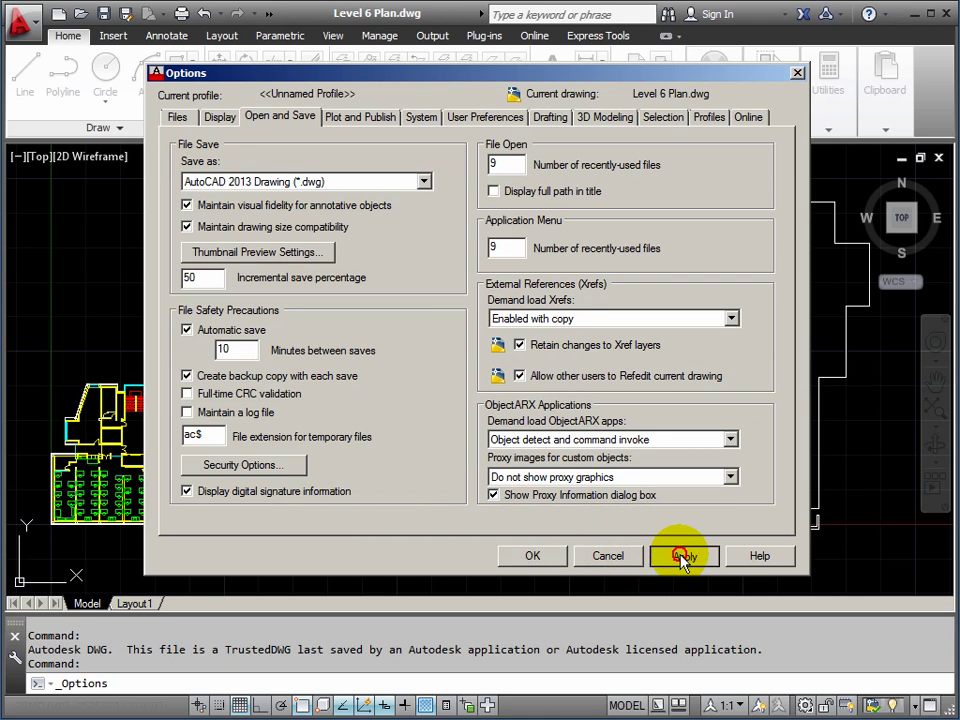
click(533, 557)
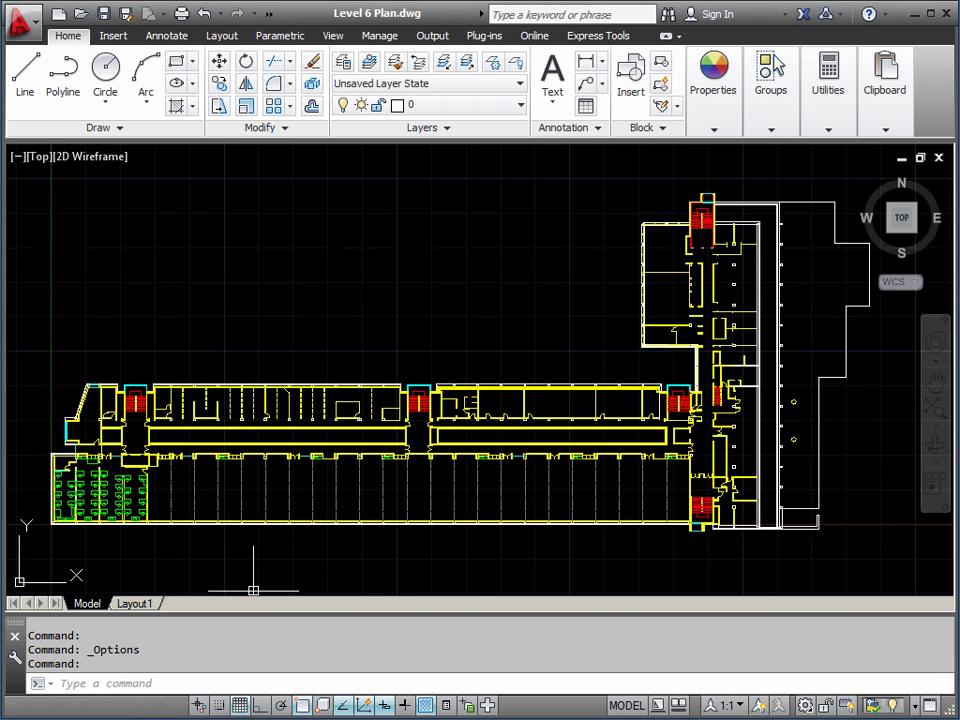
Save the Level 6 Plan drawing, checking the files in the AutoCAD Course folder before and after the save
key(alt+Tab)
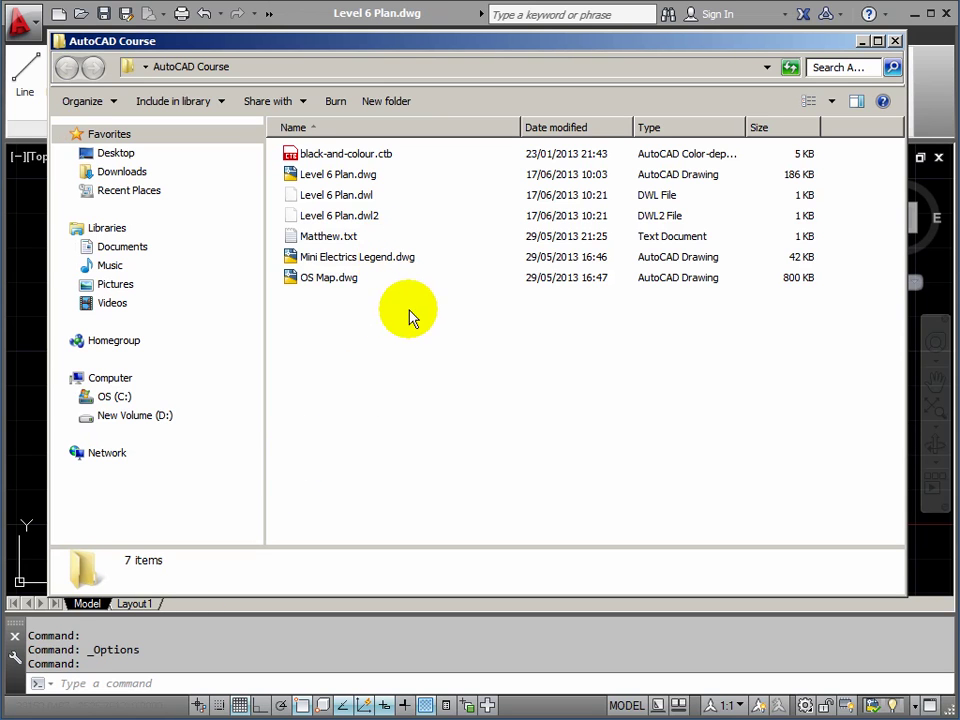
click(452, 22)
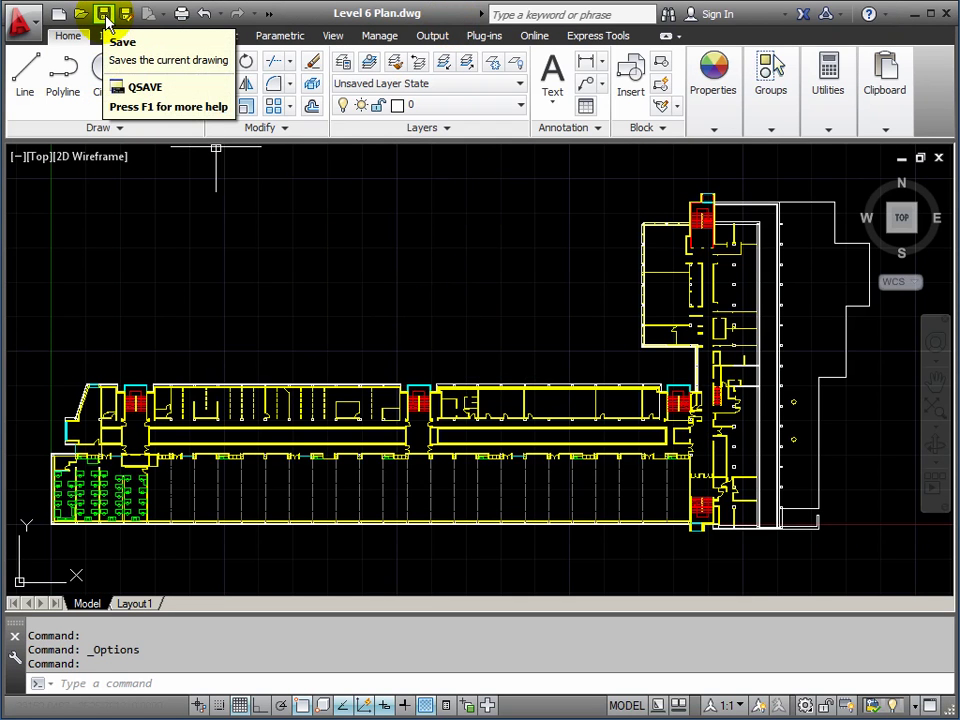
click(21, 21)
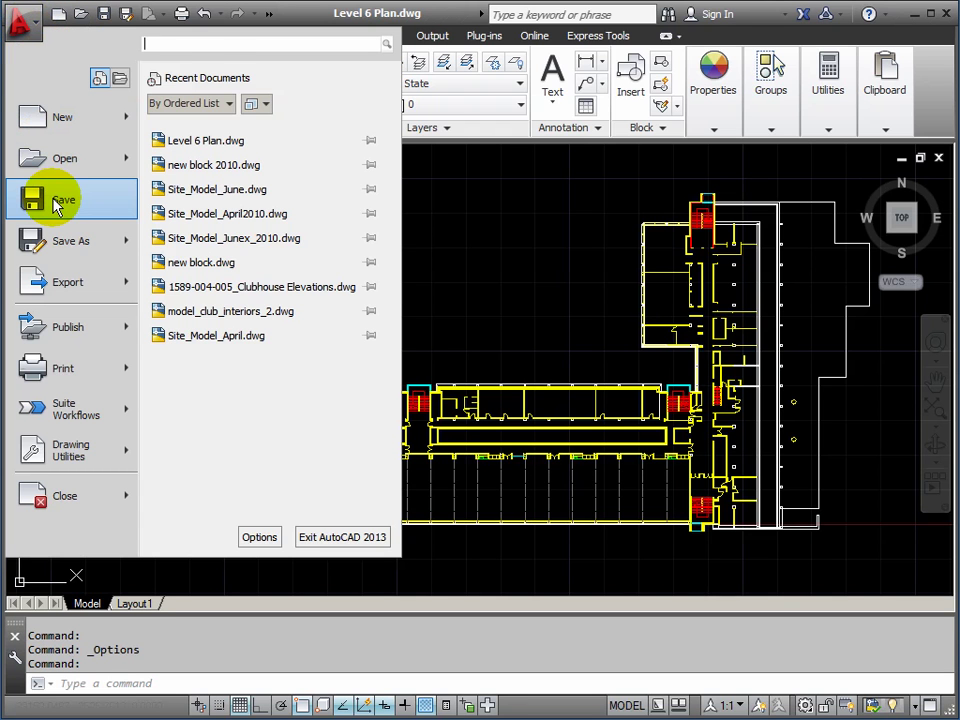
click(64, 207)
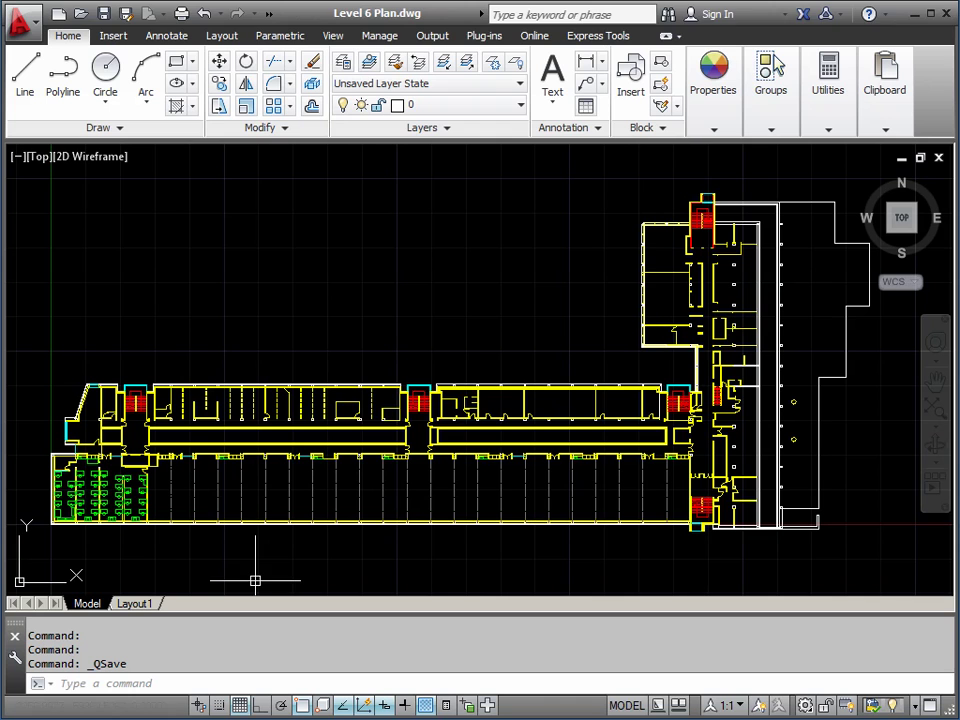
key(alt+Tab)
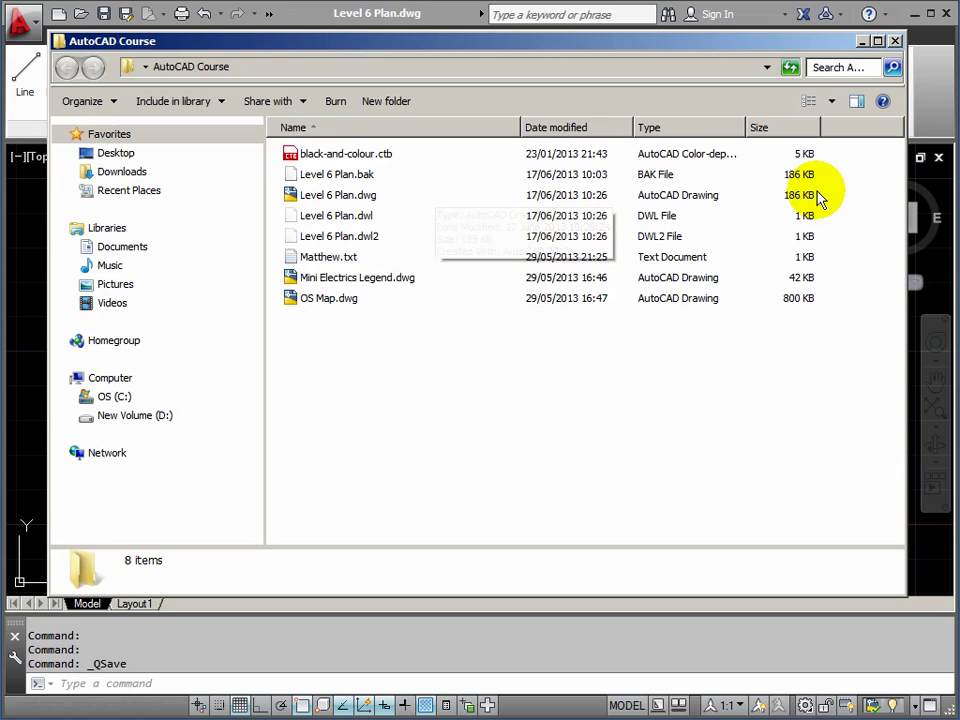
click(294, 22)
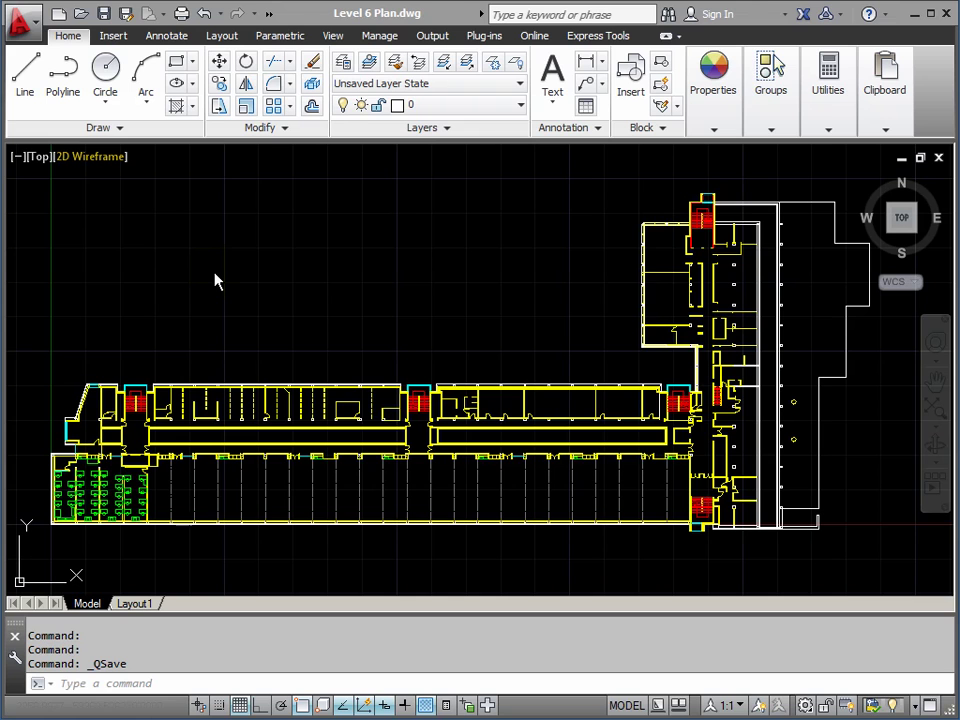
Examine the drawing utilities for recovering damaged drawings, including Recover and the Drawing Recovery Manager
click(30, 38)
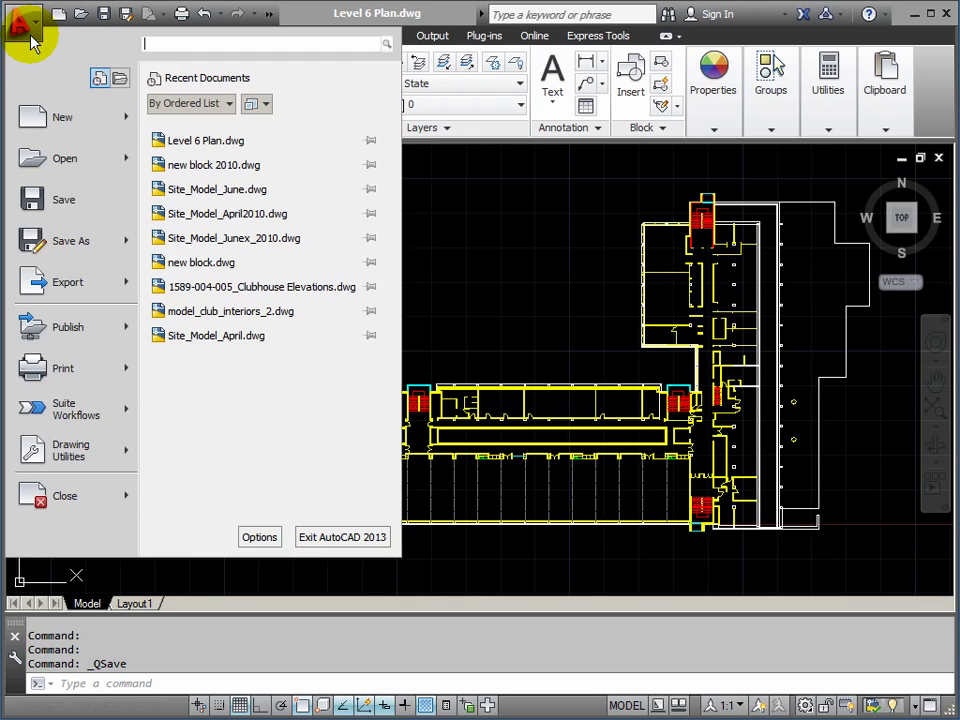
click(71, 455)
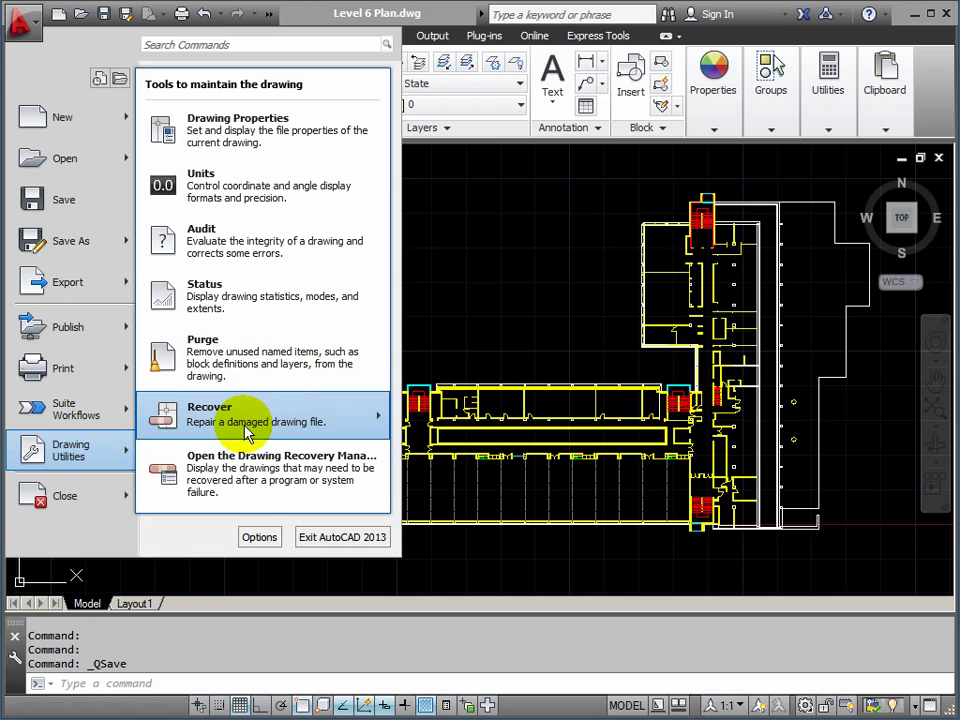
mouse_move(240, 432)
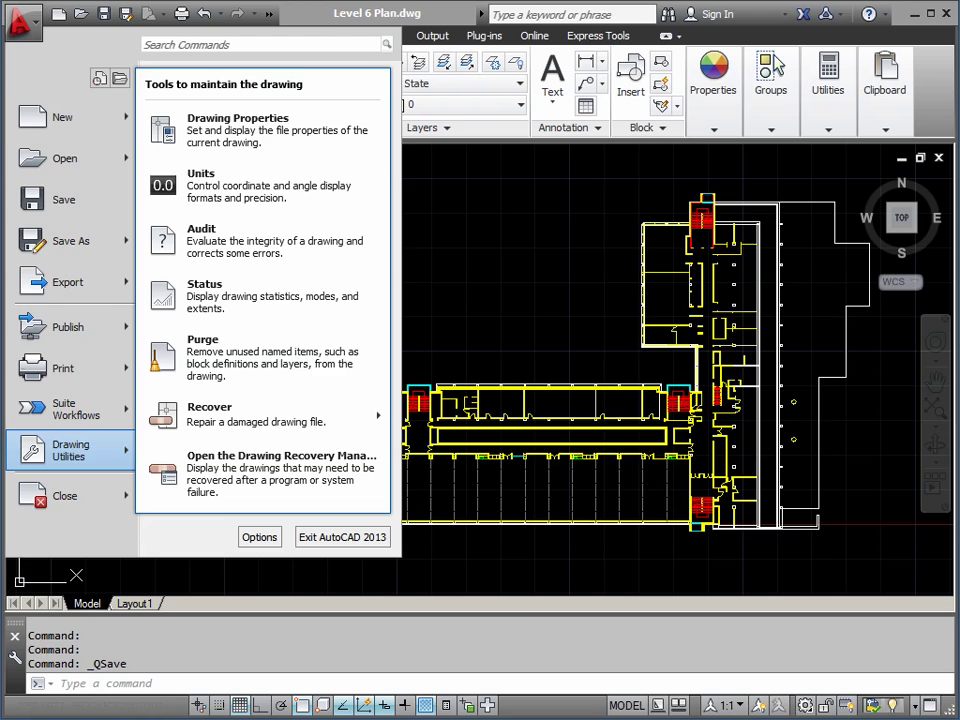
key(Escape)
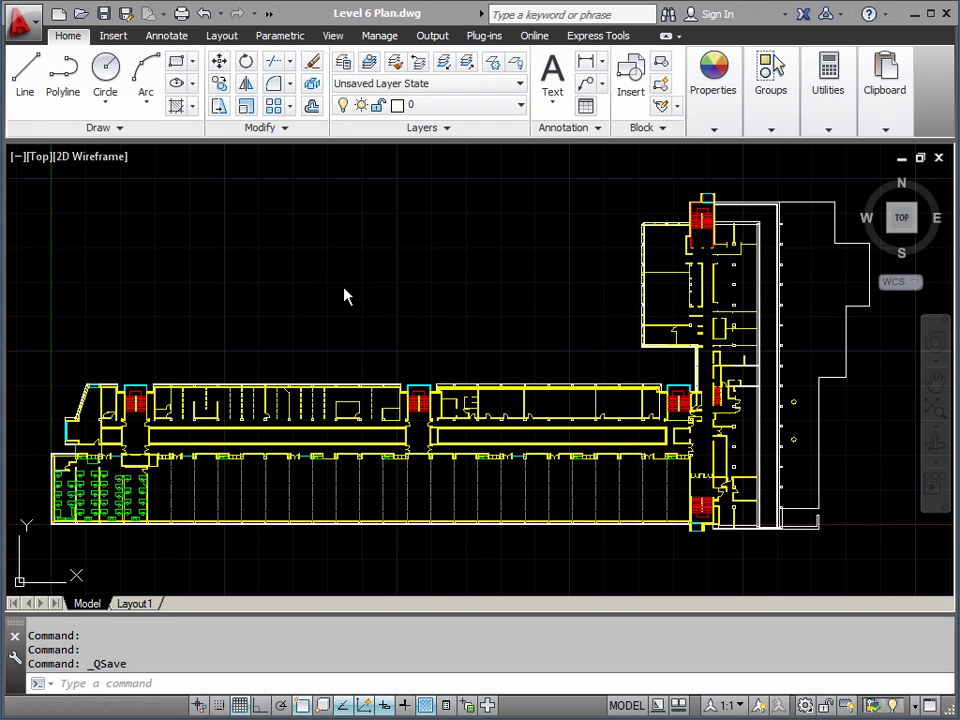
Examine the file formats and older AutoCAD versions offered when saving a copy of the drawing, without saving one
click(30, 30)
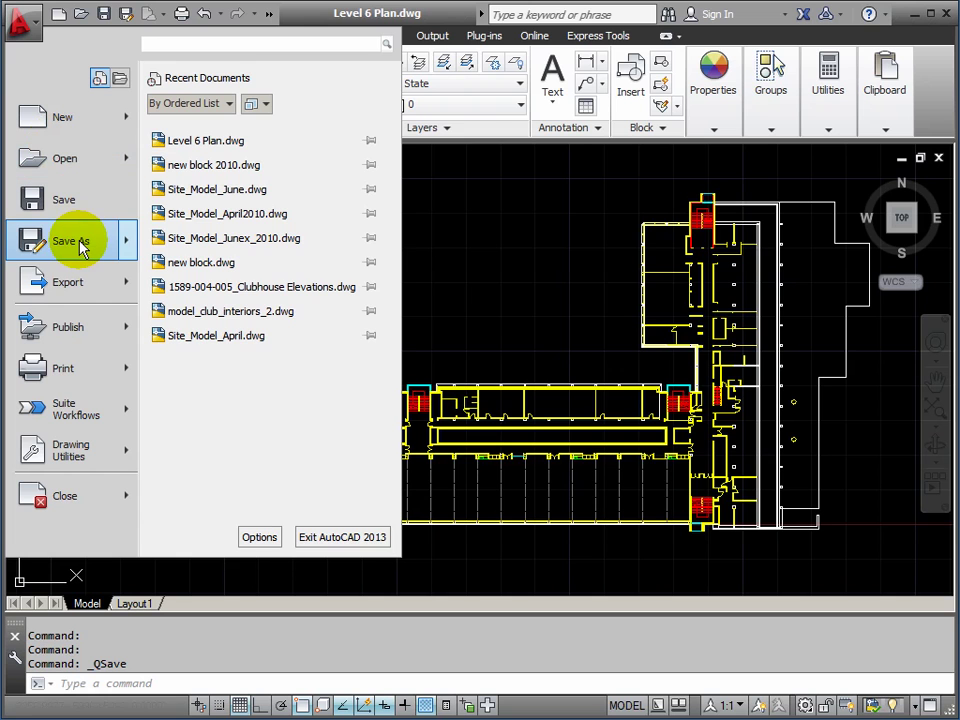
mouse_move(80, 245)
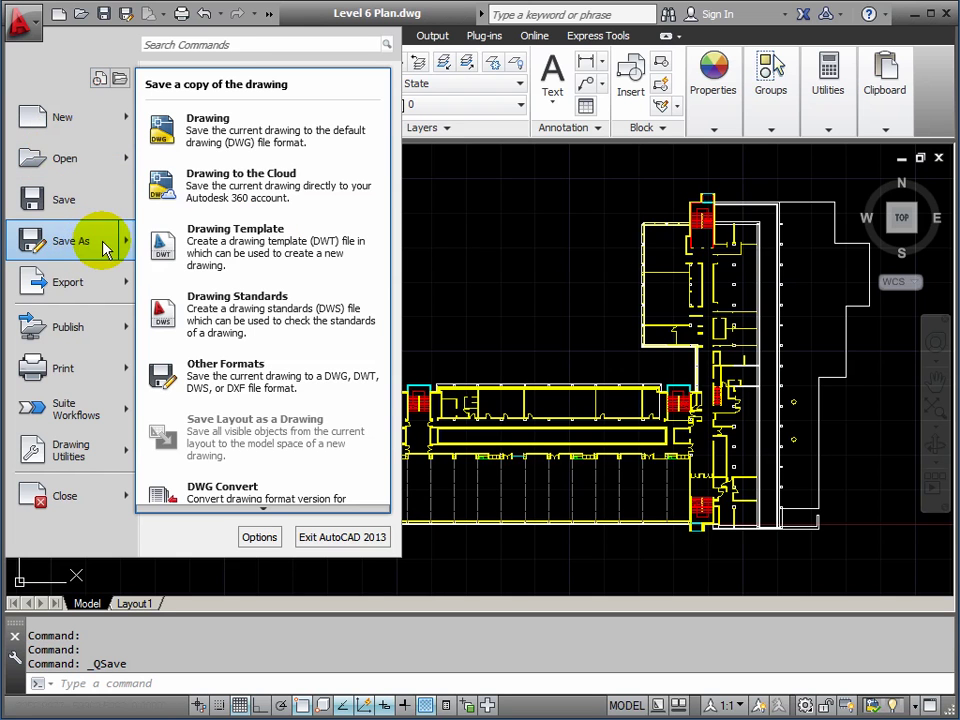
click(235, 147)
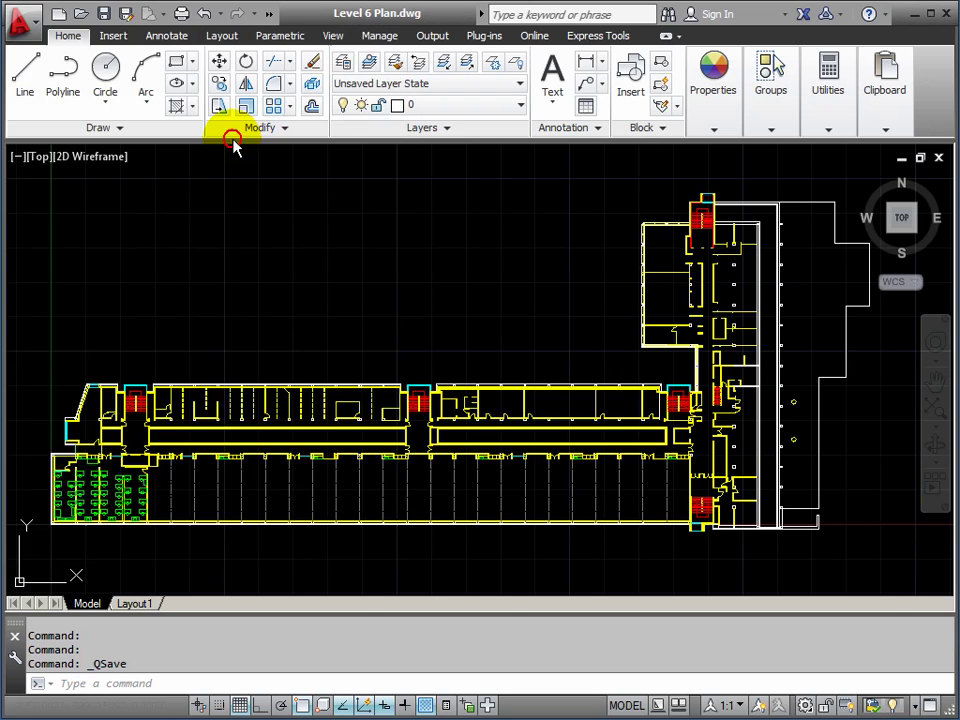
drag(340, 196, 374, 118)
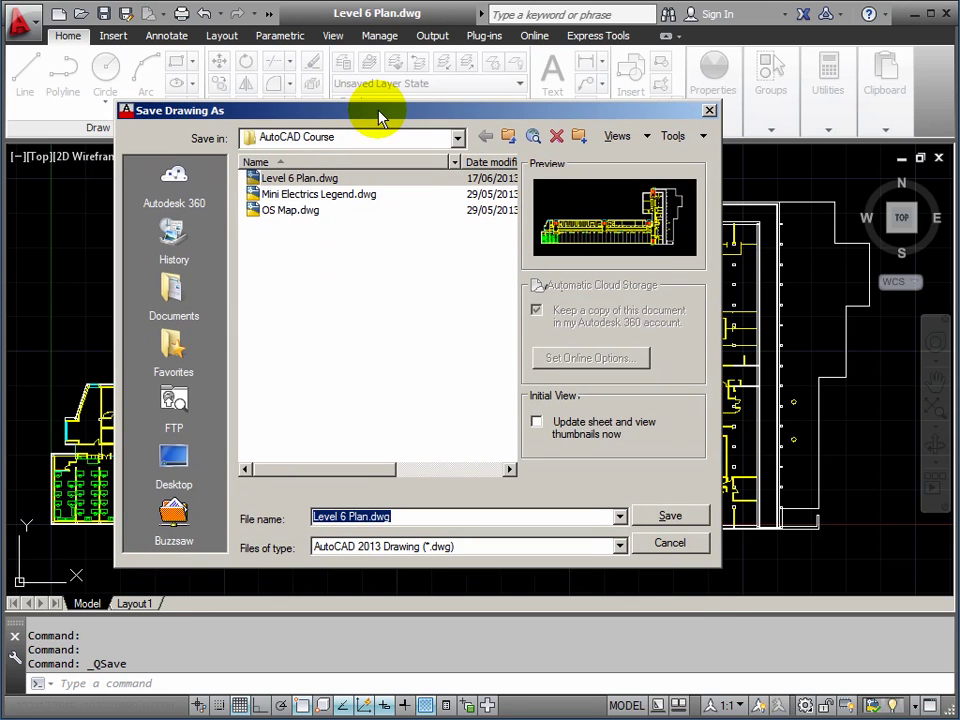
click(621, 546)
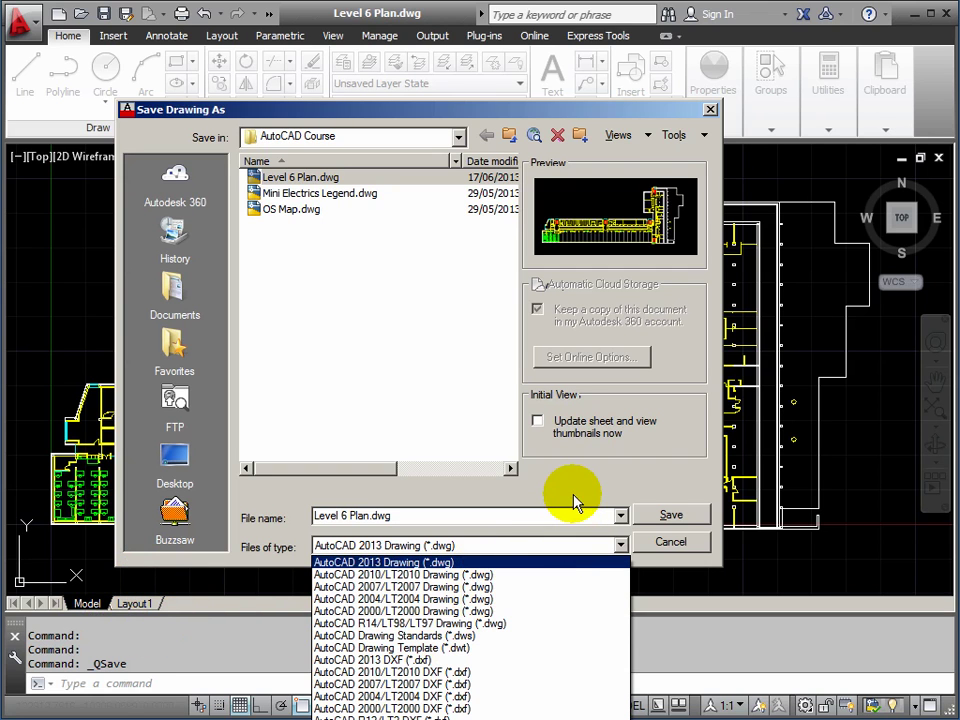
click(671, 541)
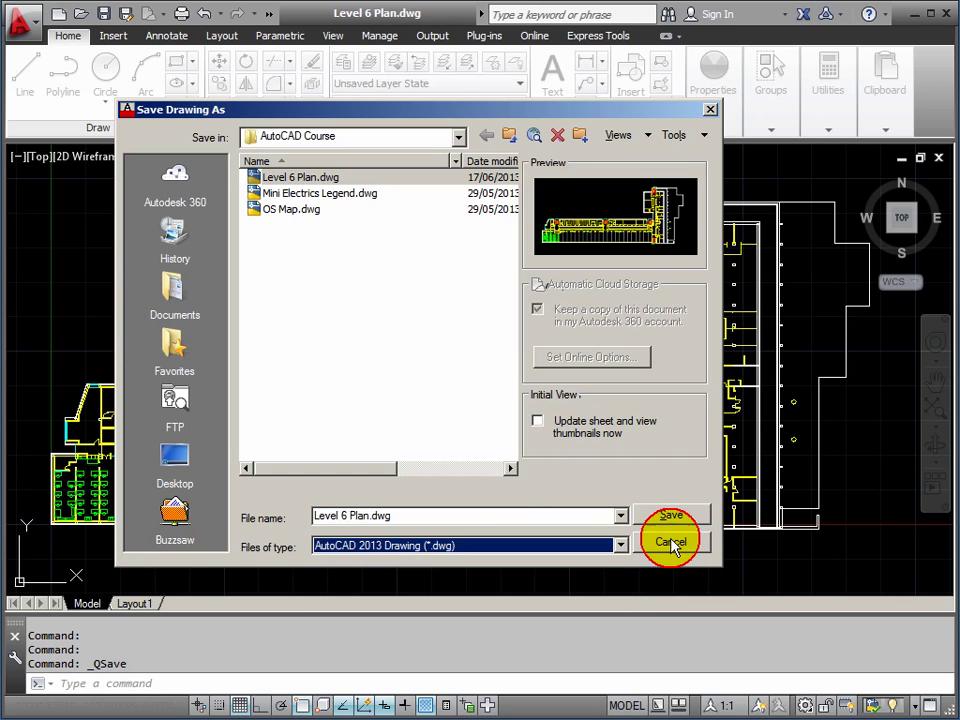
click(671, 541)
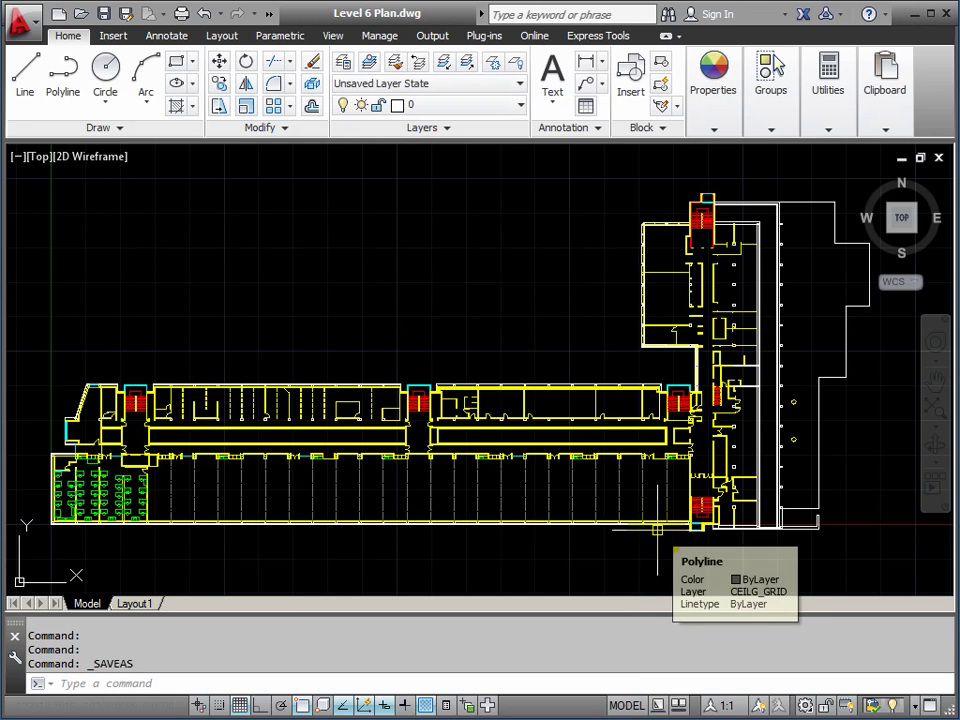